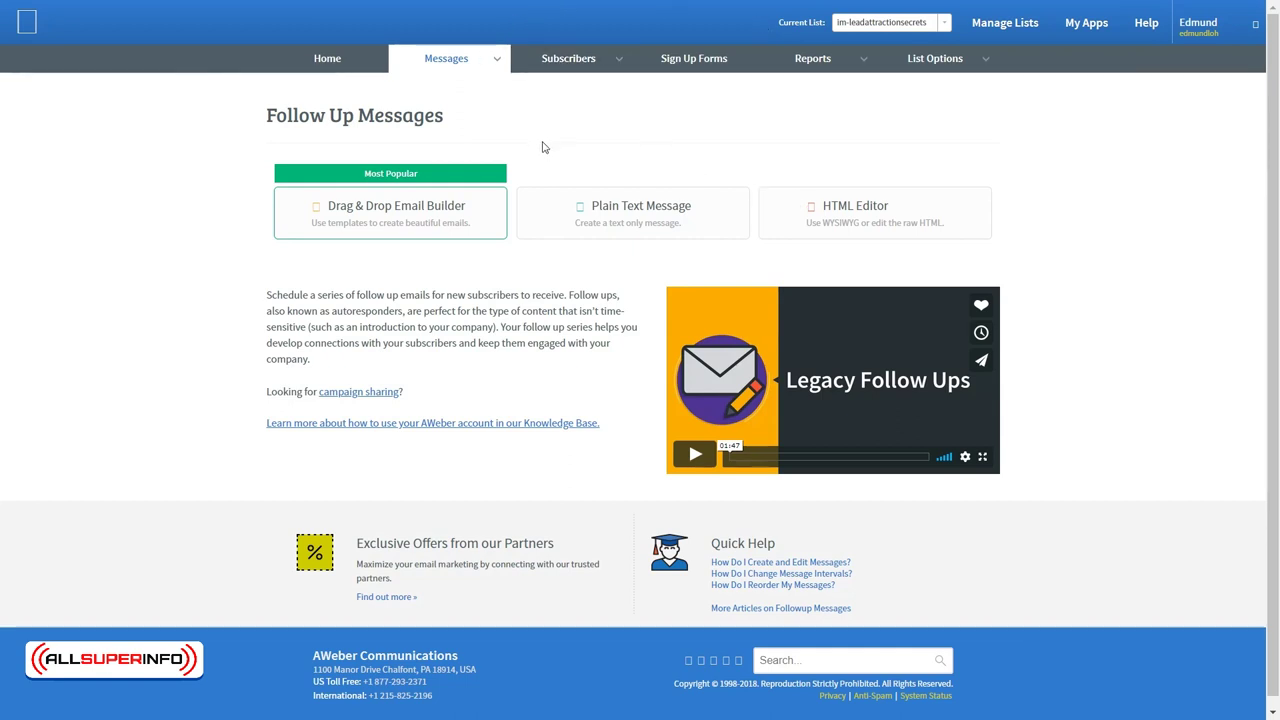
Step: Go to Messages > Follow Up Messages for the current list
mouse_move(440, 58)
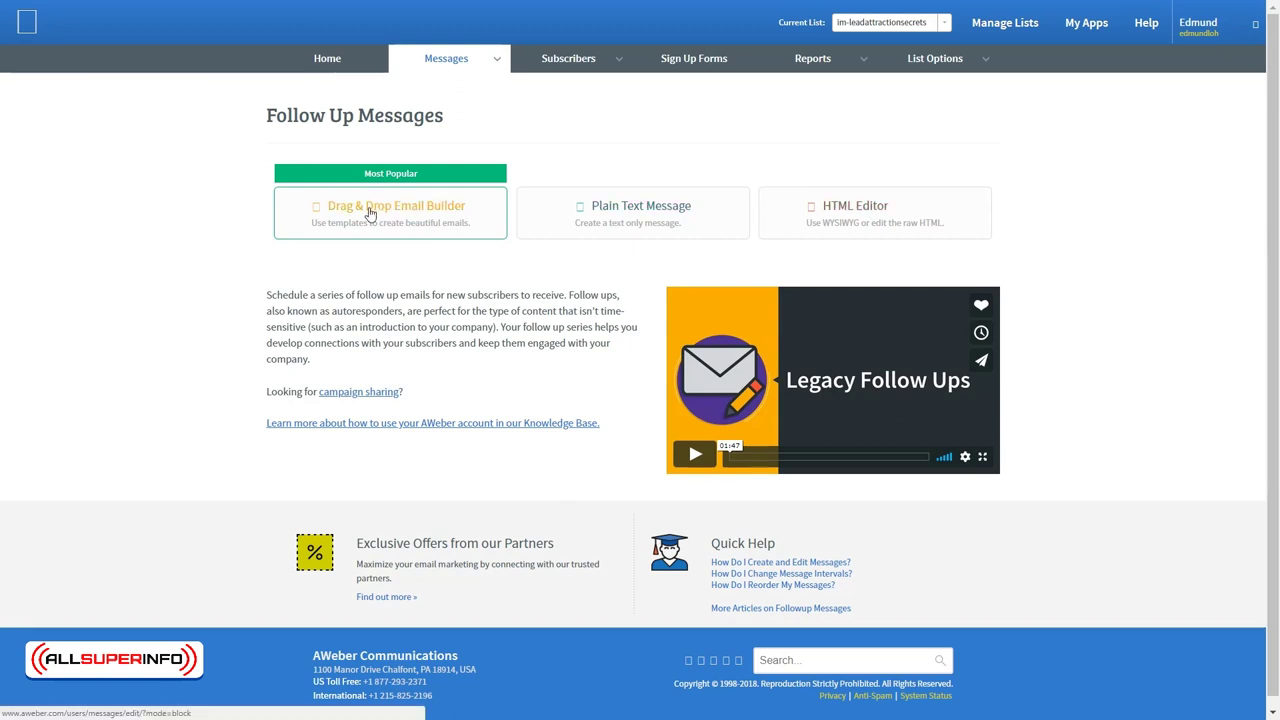
Step: Start a Drag & Drop Email Builder message and put the cursor in the subject field
left_click(405, 218)
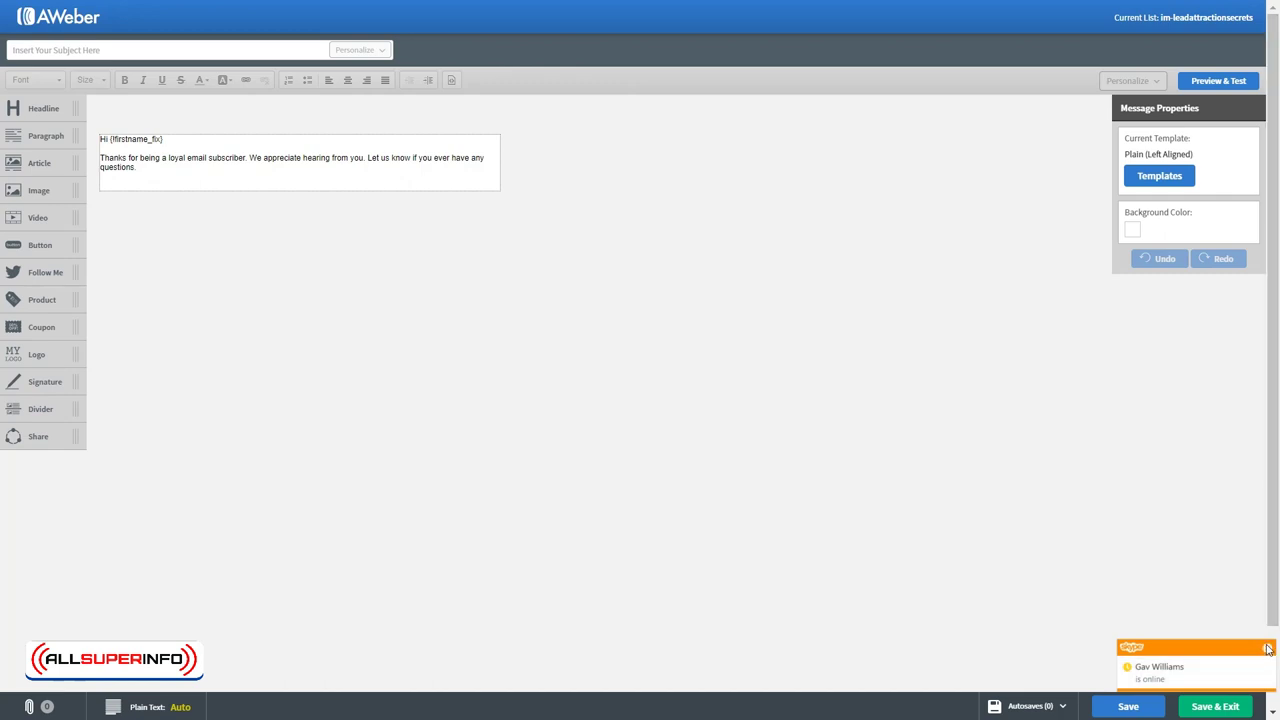
left_click(215, 51)
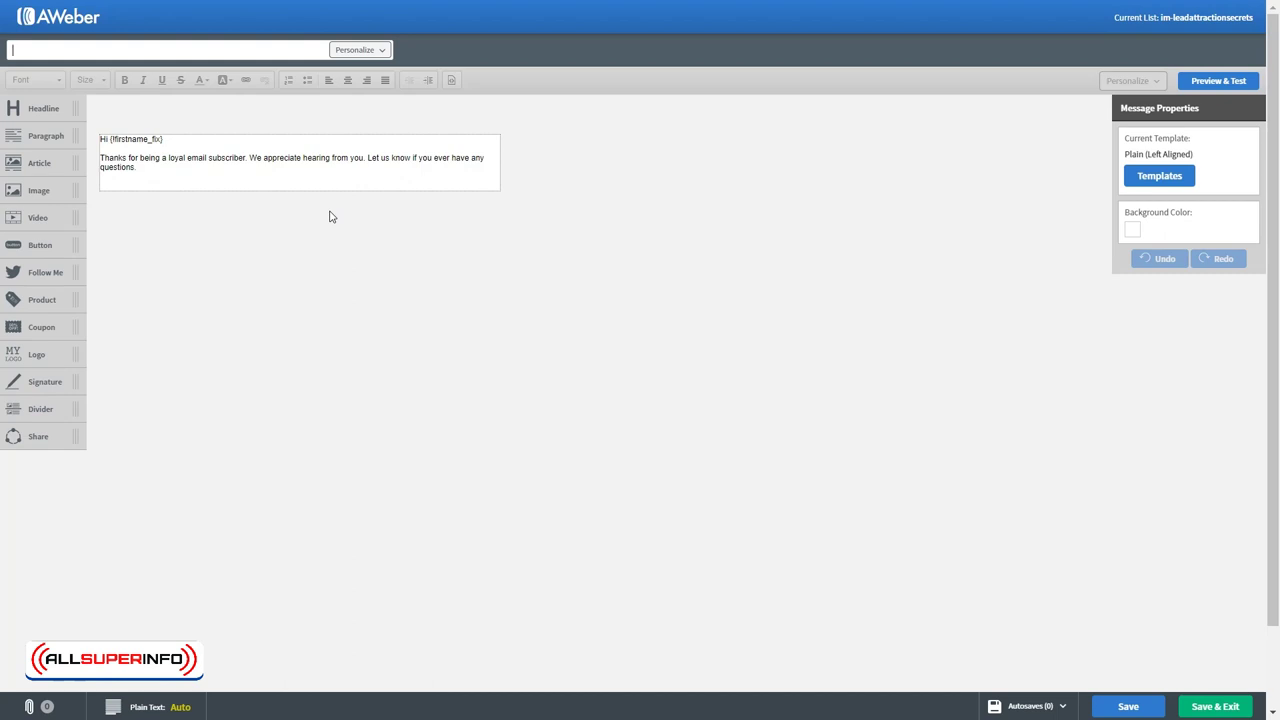
Step: Paste the subject 'Your Book Download: RM60K A Month' and the book-download letter from Notepad
key("alt+Tab")
key("alt+Tab")
key("alt+Tab")
key("alt+Tab")
key("alt+Tab")
key("alt+Tab")
key("alt+Tab")
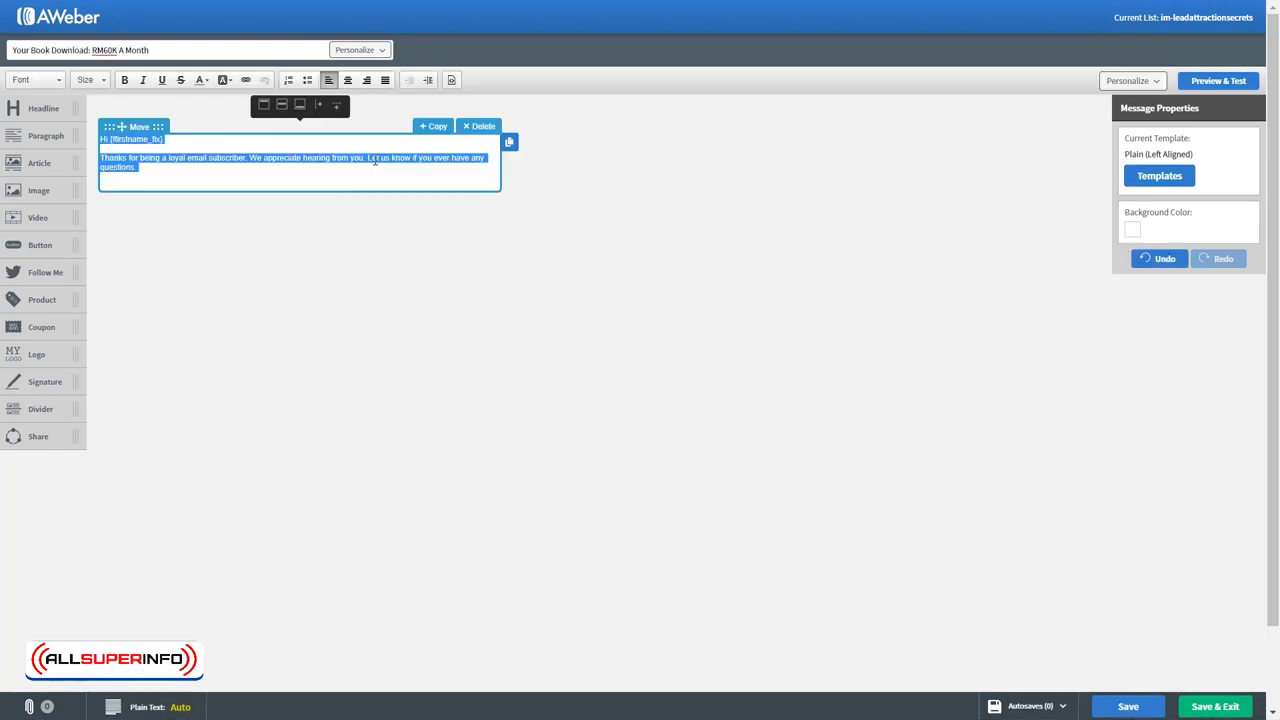
key("ctrl+v")
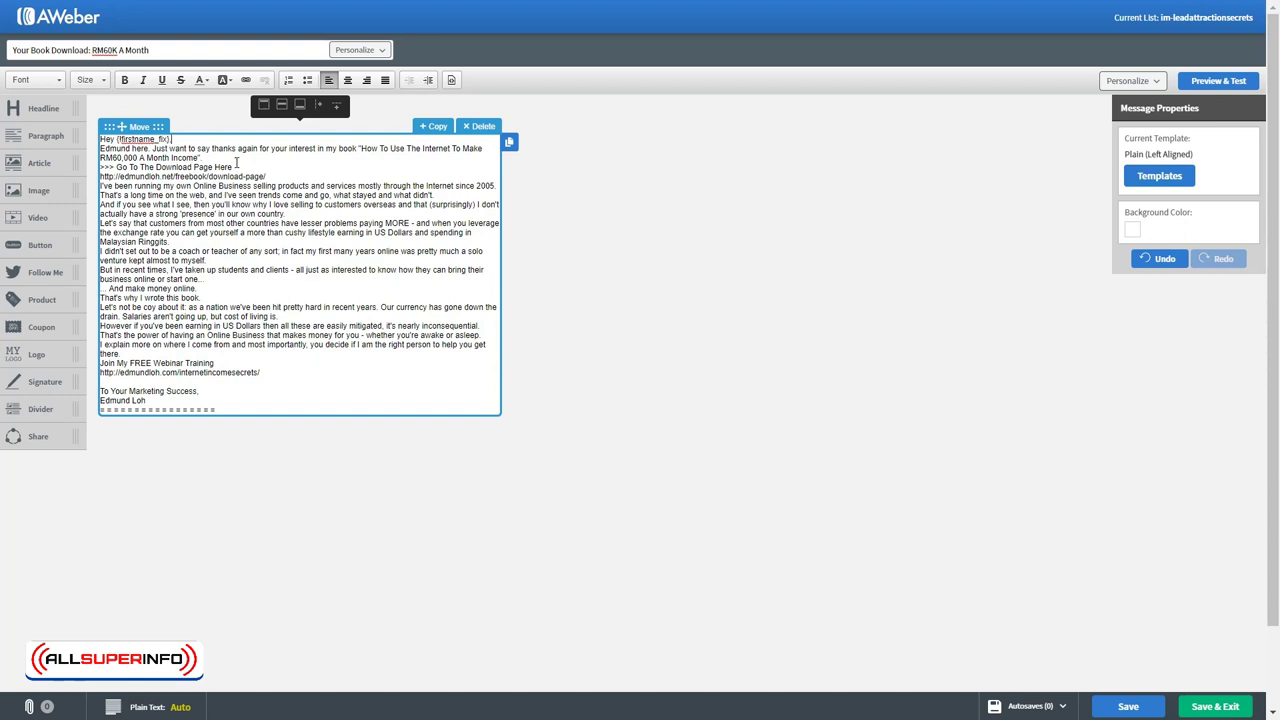
Step: Add blank lines after the greeting, book title, download link and opening paragraphs through 'Malaysian Ringgits.'
key("Return")
left_click(240, 167)
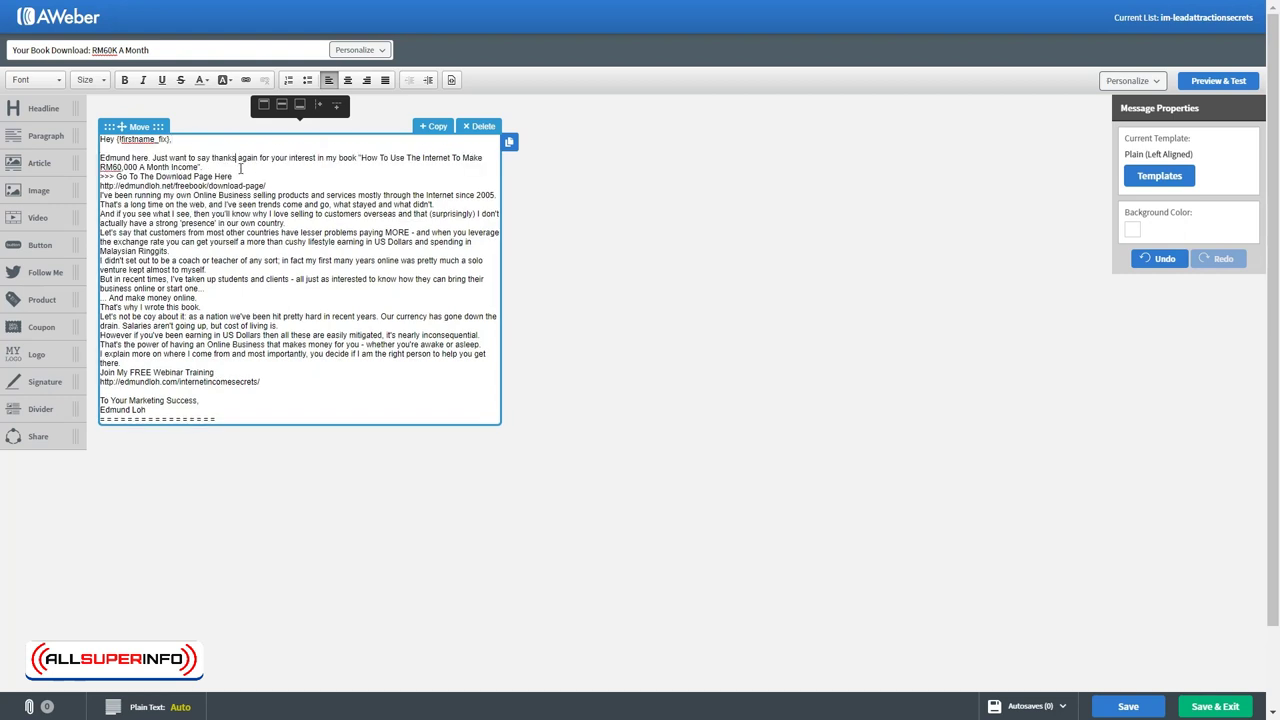
key("Return")
key("Return")
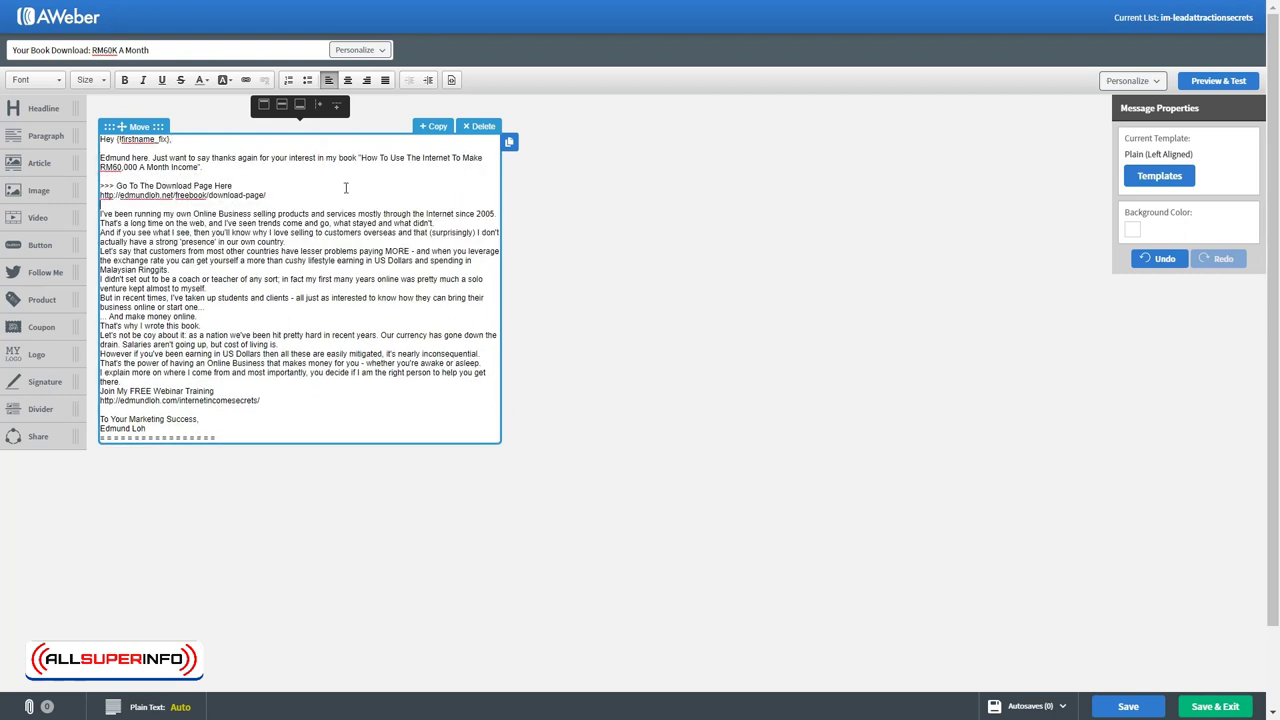
left_click(445, 223)
key("Return")
left_click(348, 251)
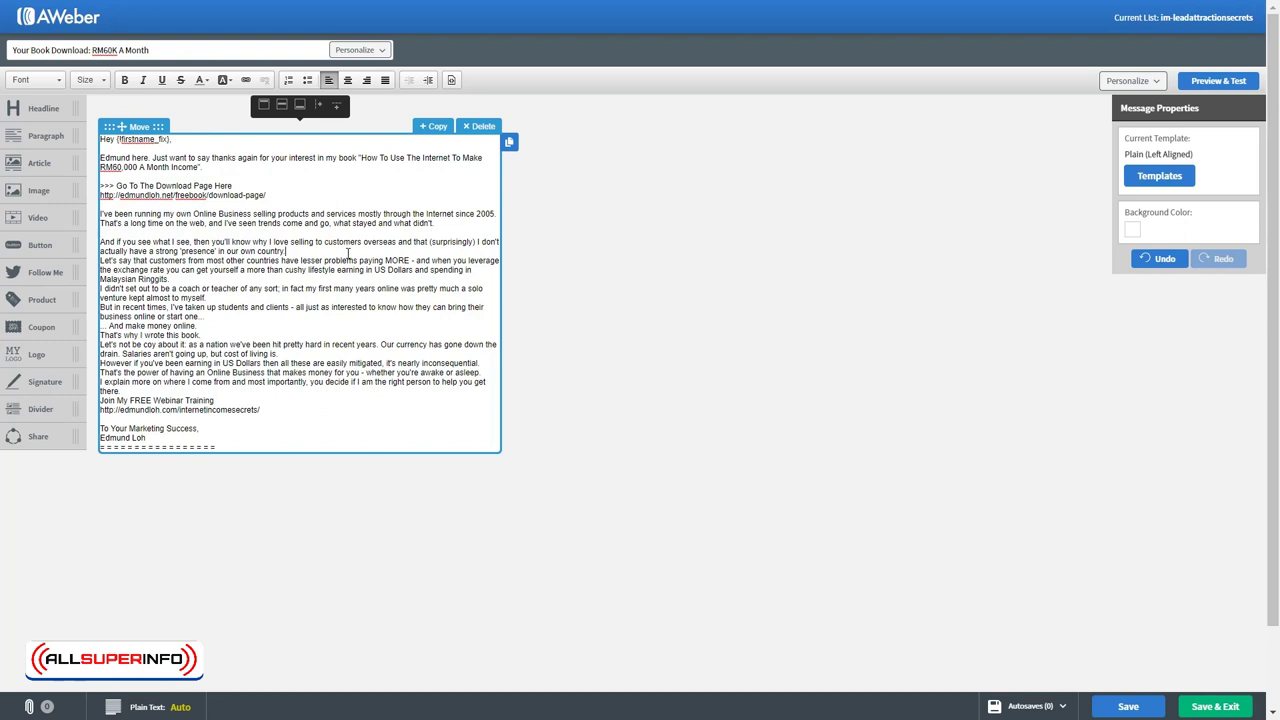
key("Return")
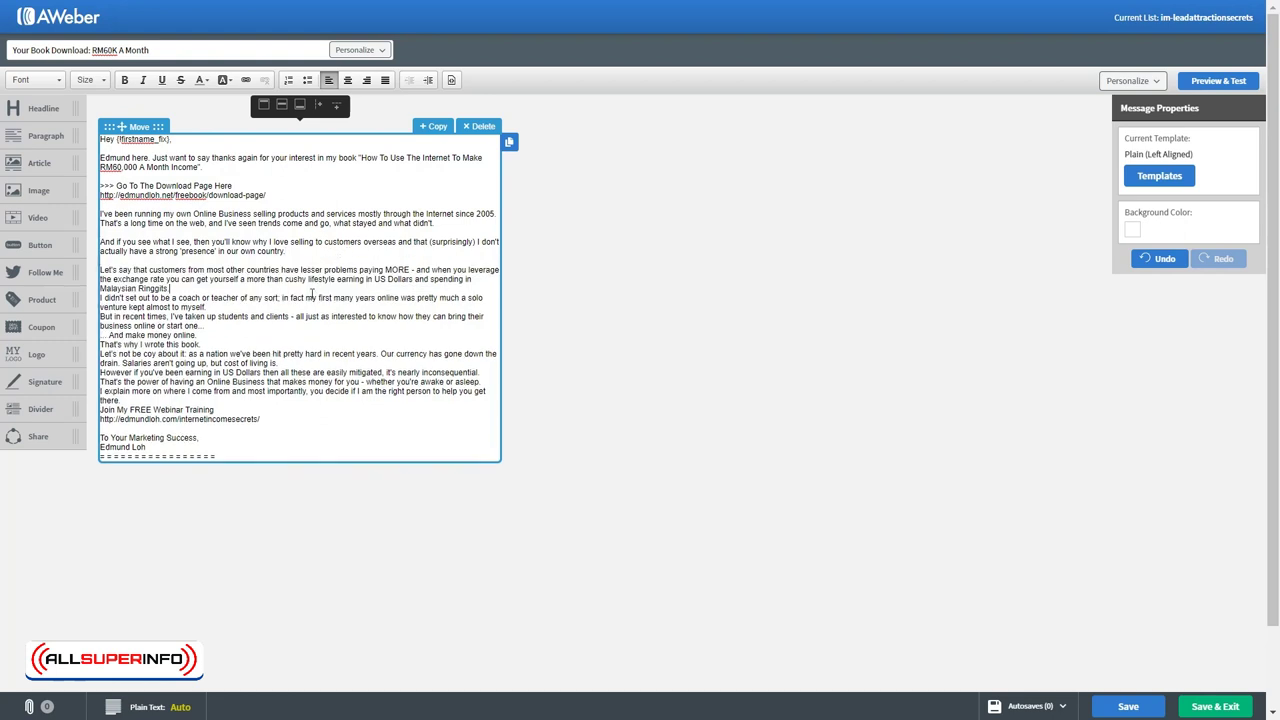
key("Return")
left_click(294, 308)
key("shift+Down")
key("Return")
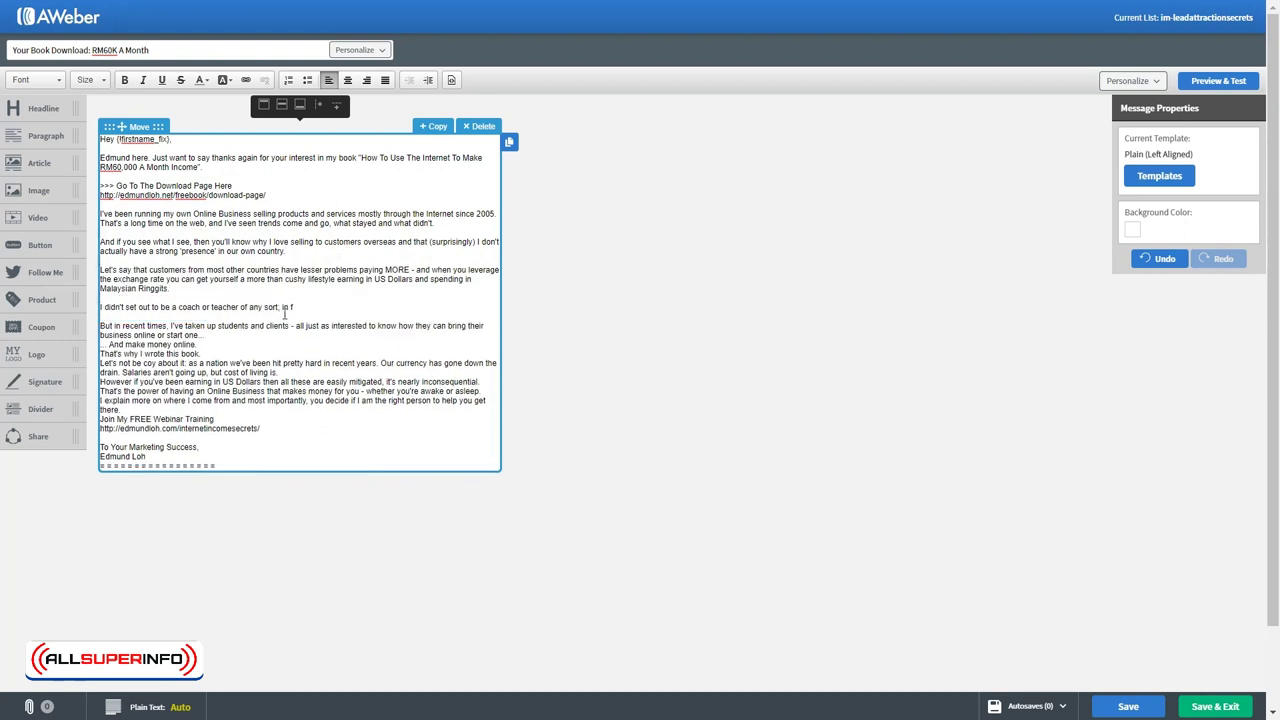
key("ctrl+z")
Step: Space out the middle paragraphs, from 'kept almost to myself.' through the line ending 'asleep.'
left_click(288, 320)
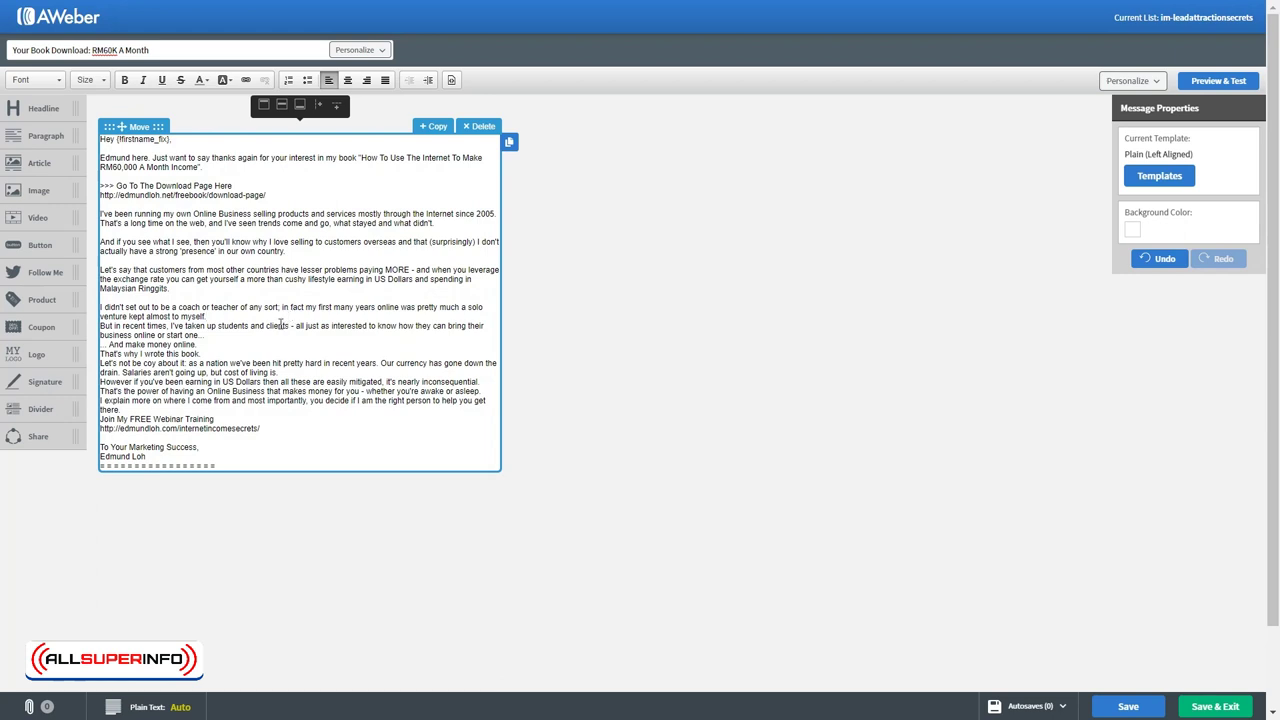
key("Return")
left_click(209, 344)
key("Return")
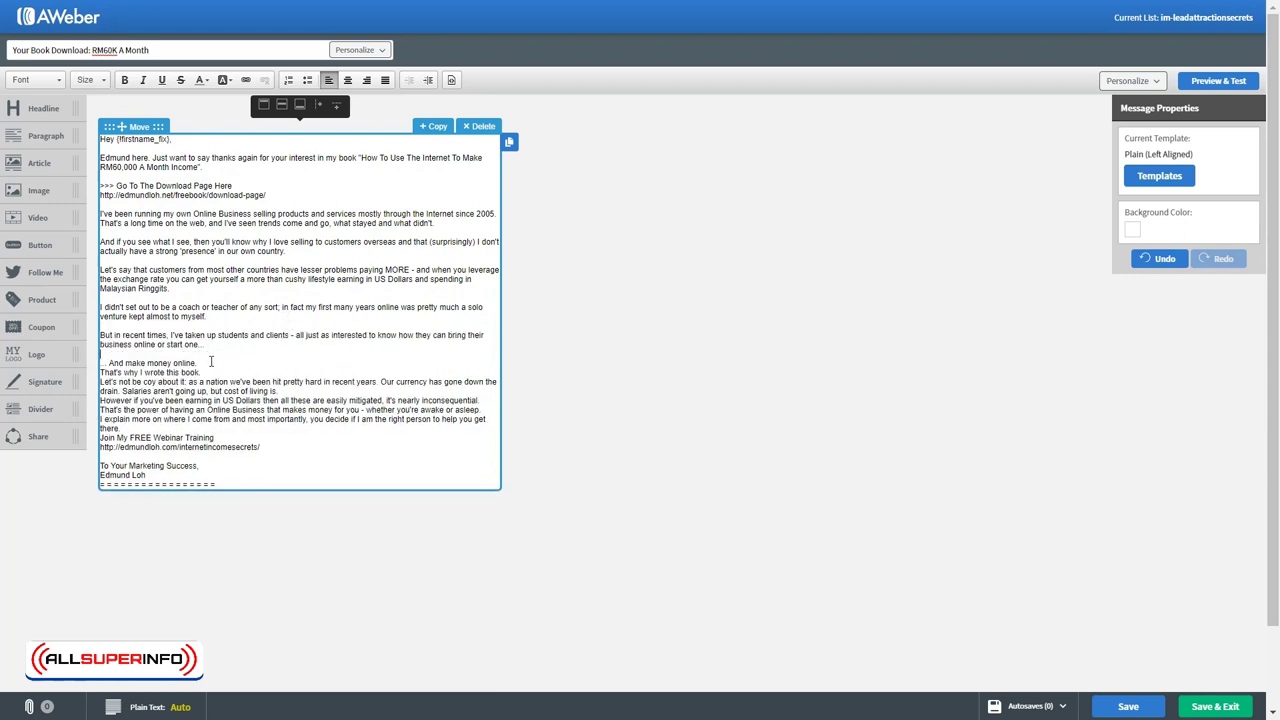
left_click(216, 365)
key("Return")
left_click(224, 385)
key("Return")
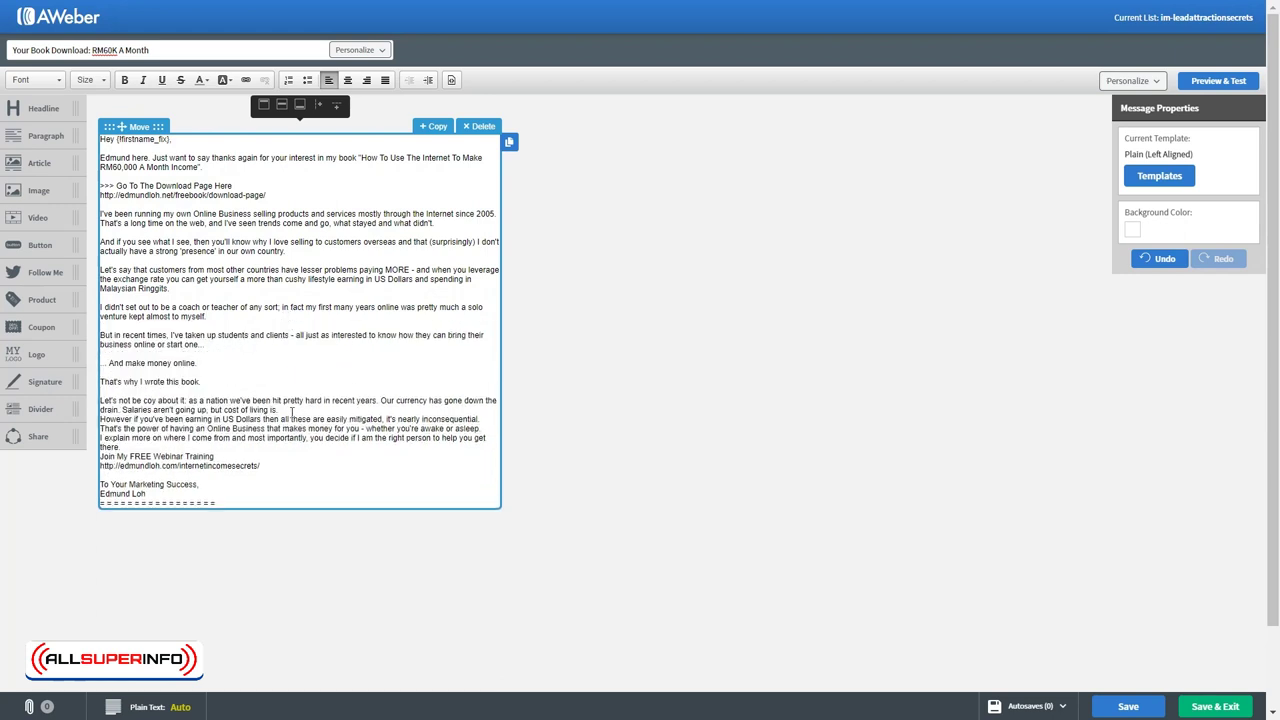
key("Return")
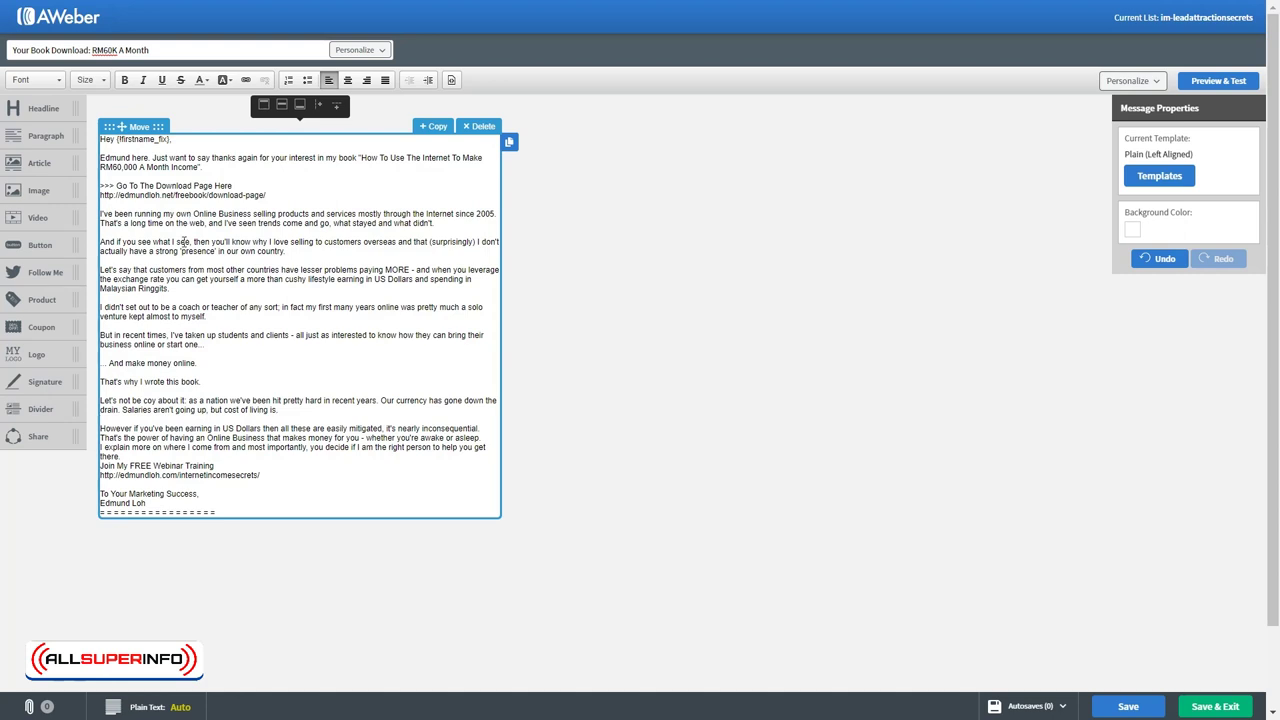
left_click(483, 438)
key("Return")
Step: Add blank lines around the webinar invitation, its link, the sign-off, signature and divider line
triple_click(486, 428)
left_click(486, 428)
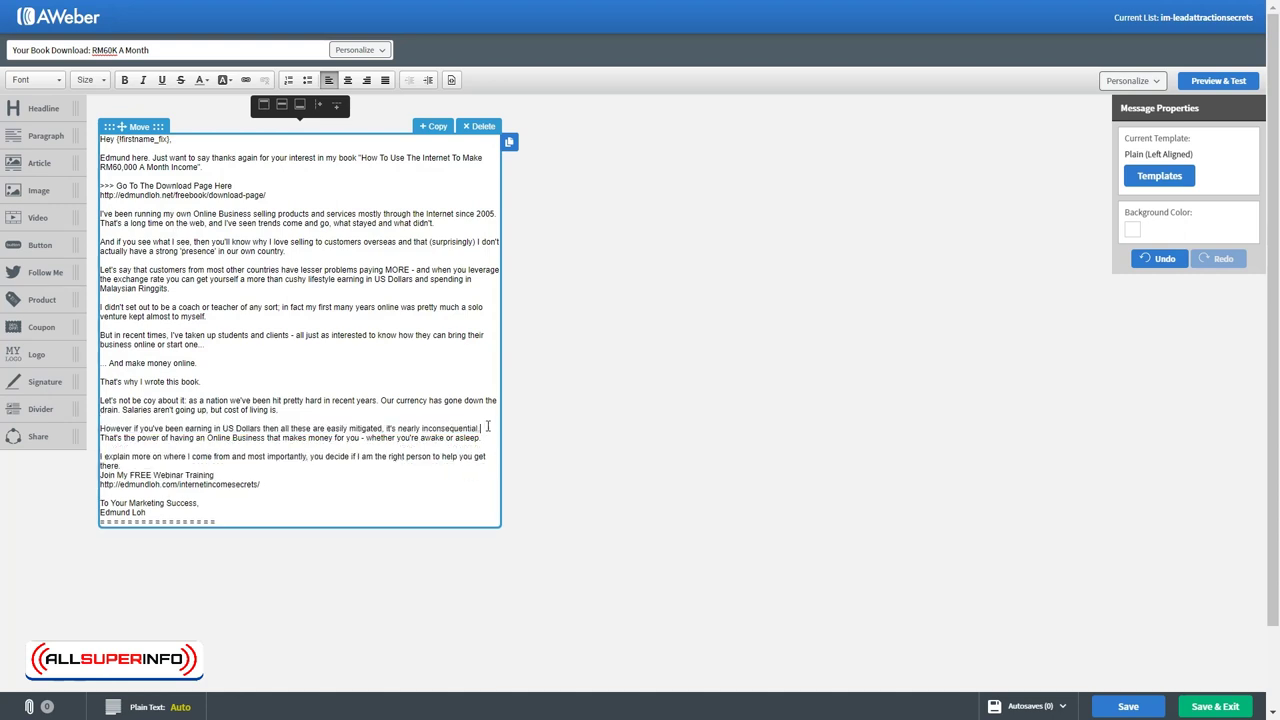
key("Return")
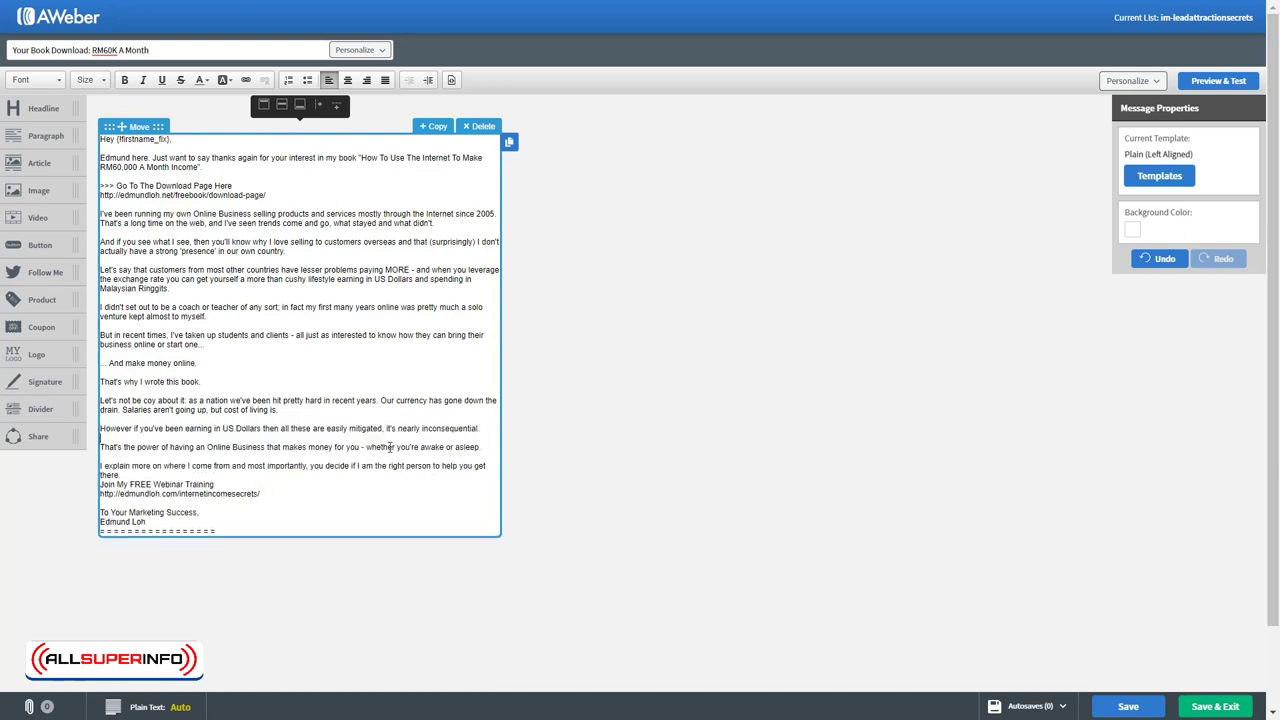
left_click(252, 475)
key("Return")
left_click(201, 512)
key("Return")
left_click(211, 531)
key("Return")
left_click(213, 550)
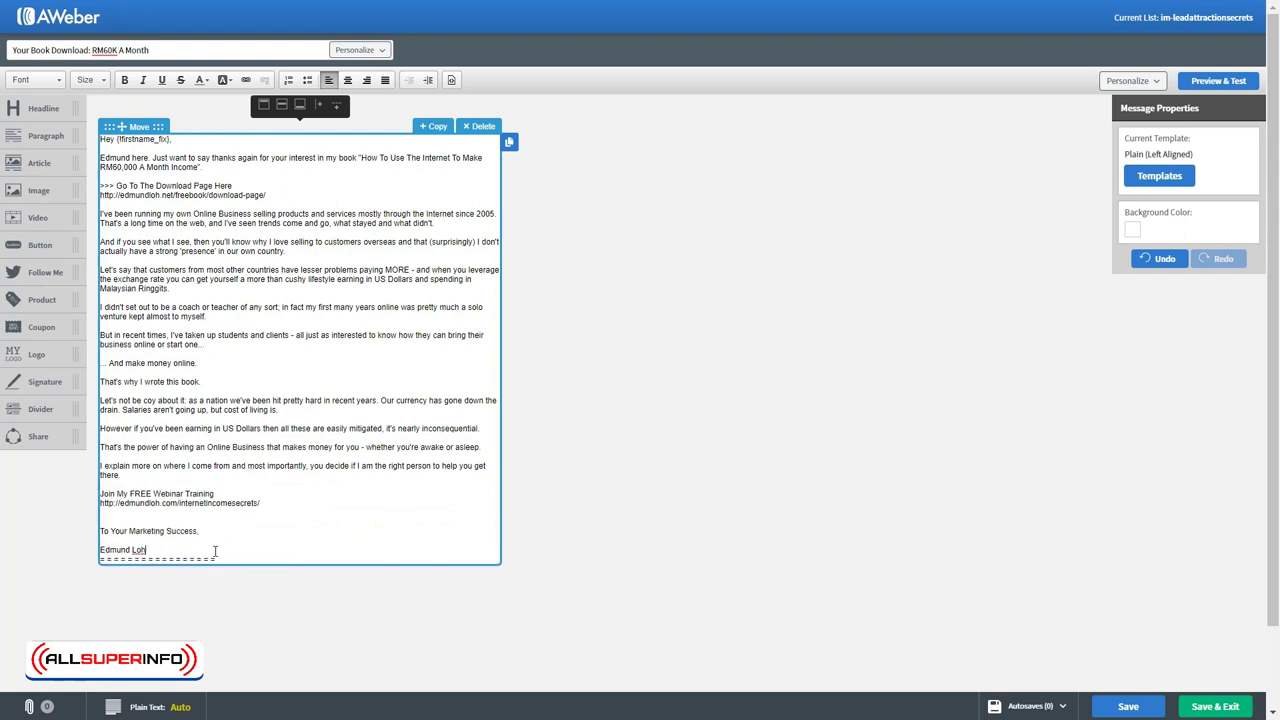
key("Return")
key("Return")
key("Return")
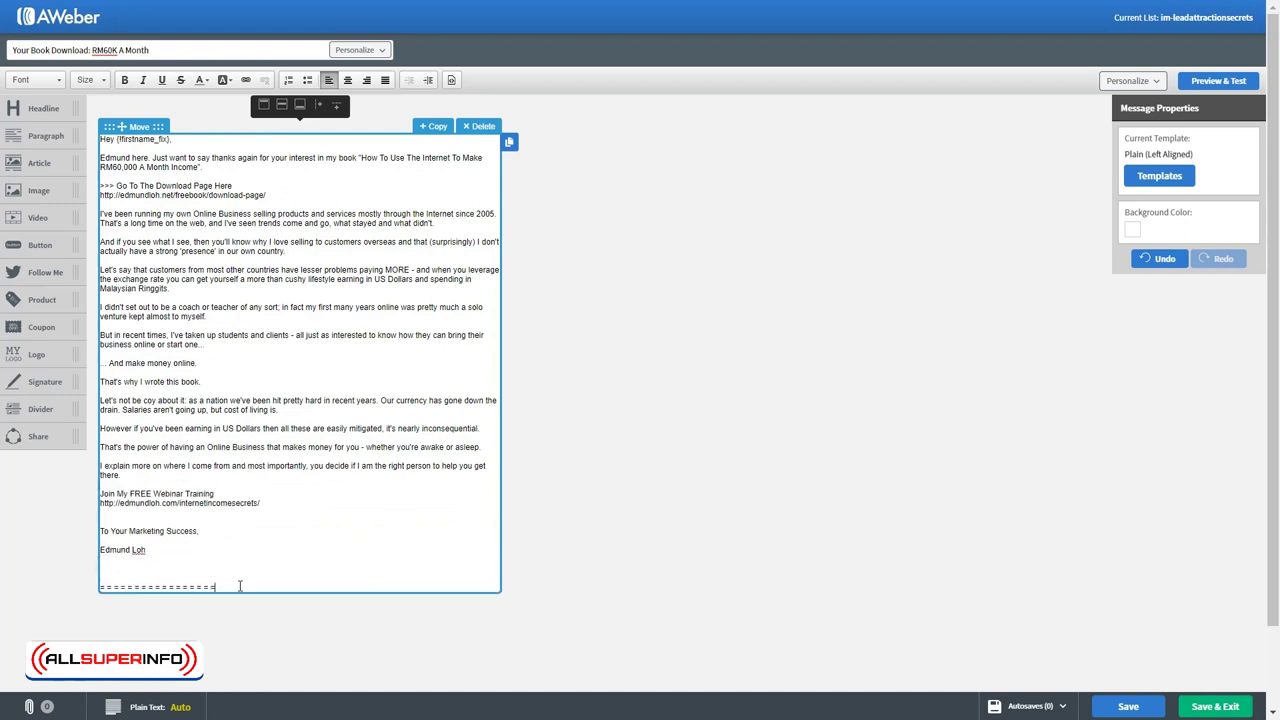
left_click(240, 586)
key("Return")
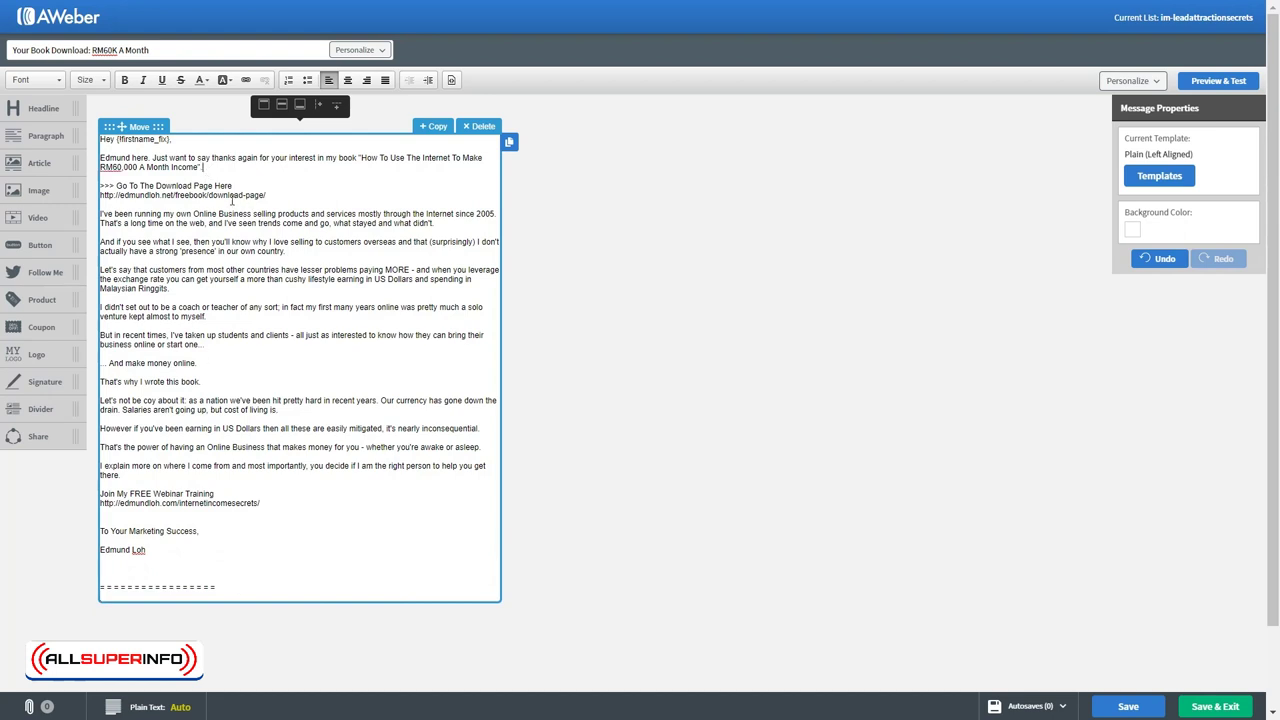
Step: Select all the body text and set its font size to 16
key("ctrl+a")
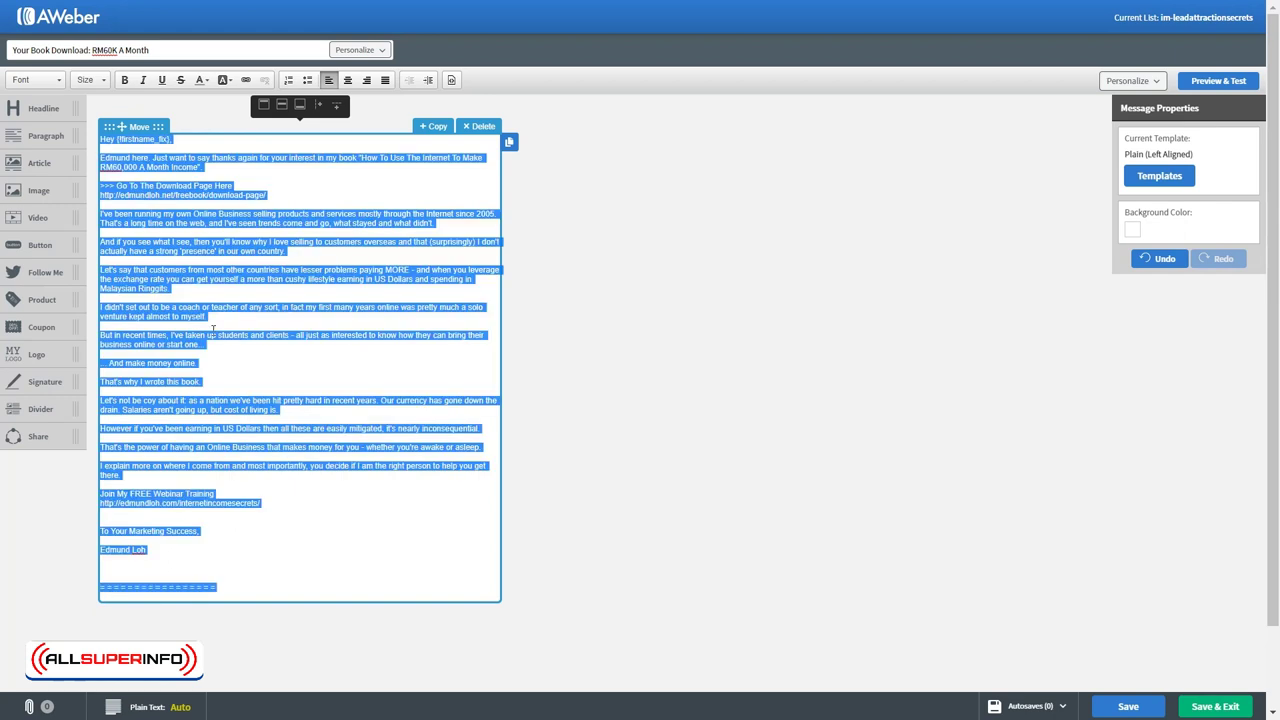
left_click(91, 82)
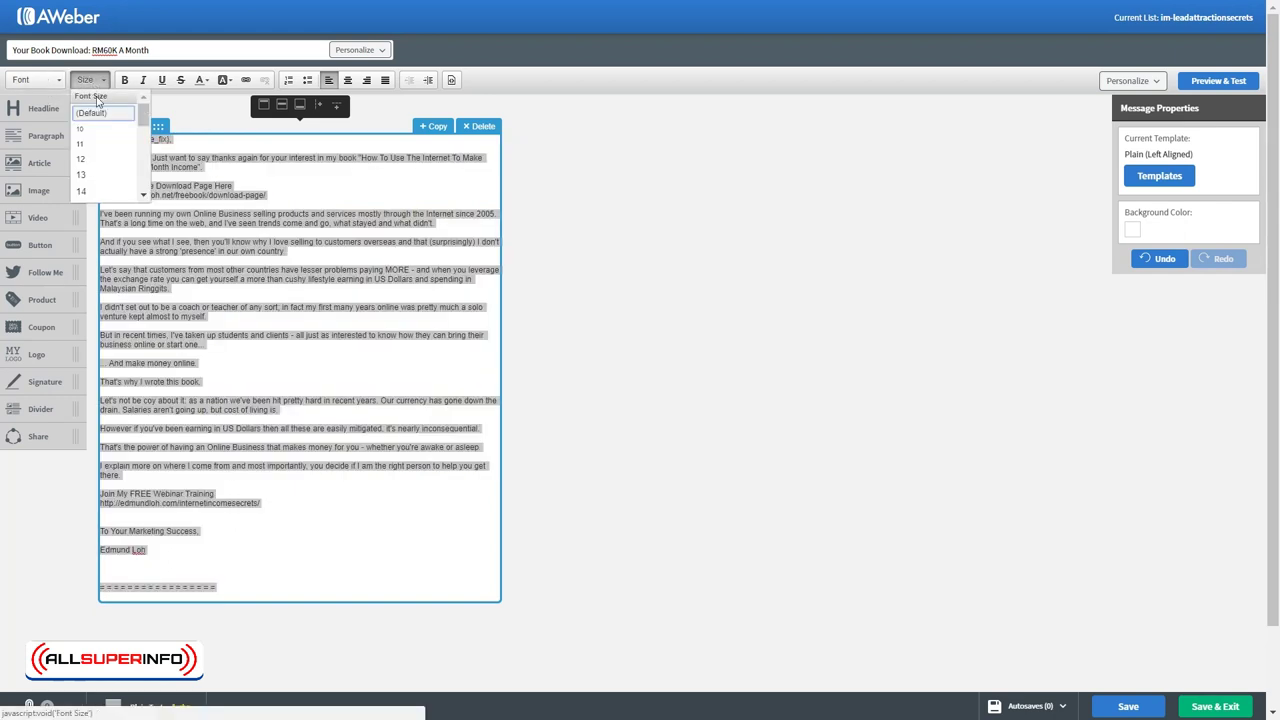
left_click(143, 196)
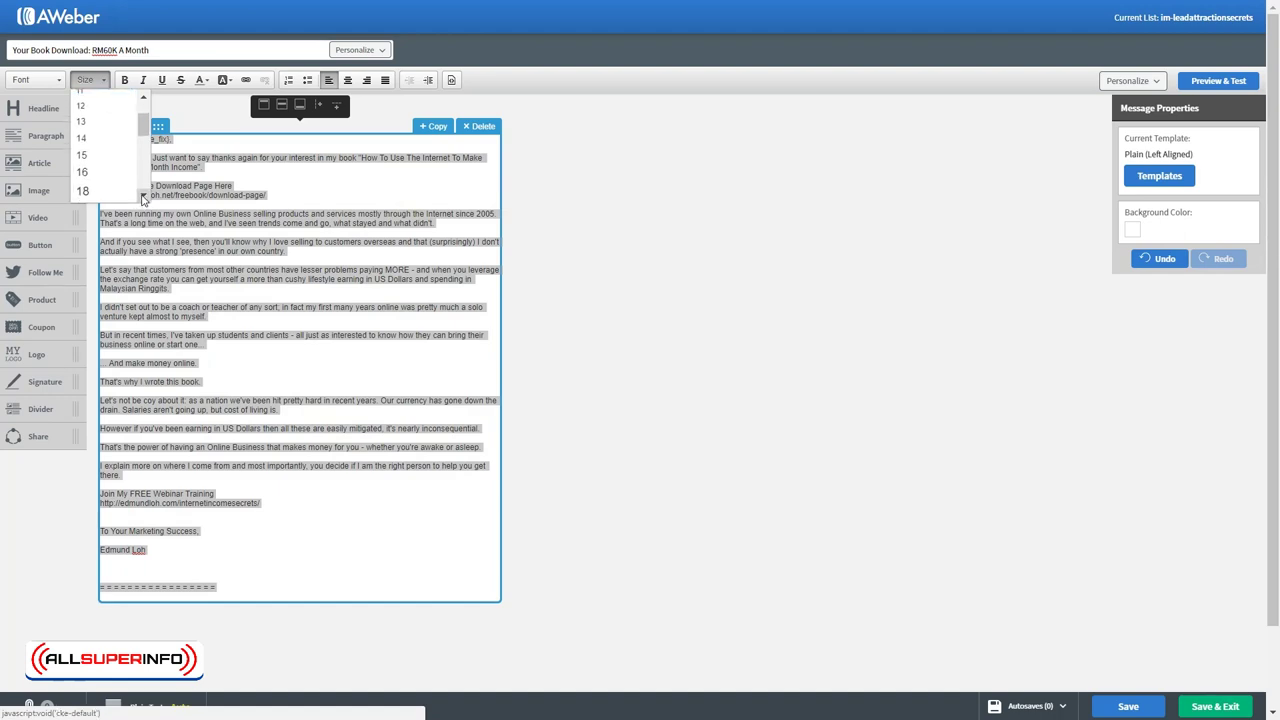
left_click(143, 196)
left_click(111, 173)
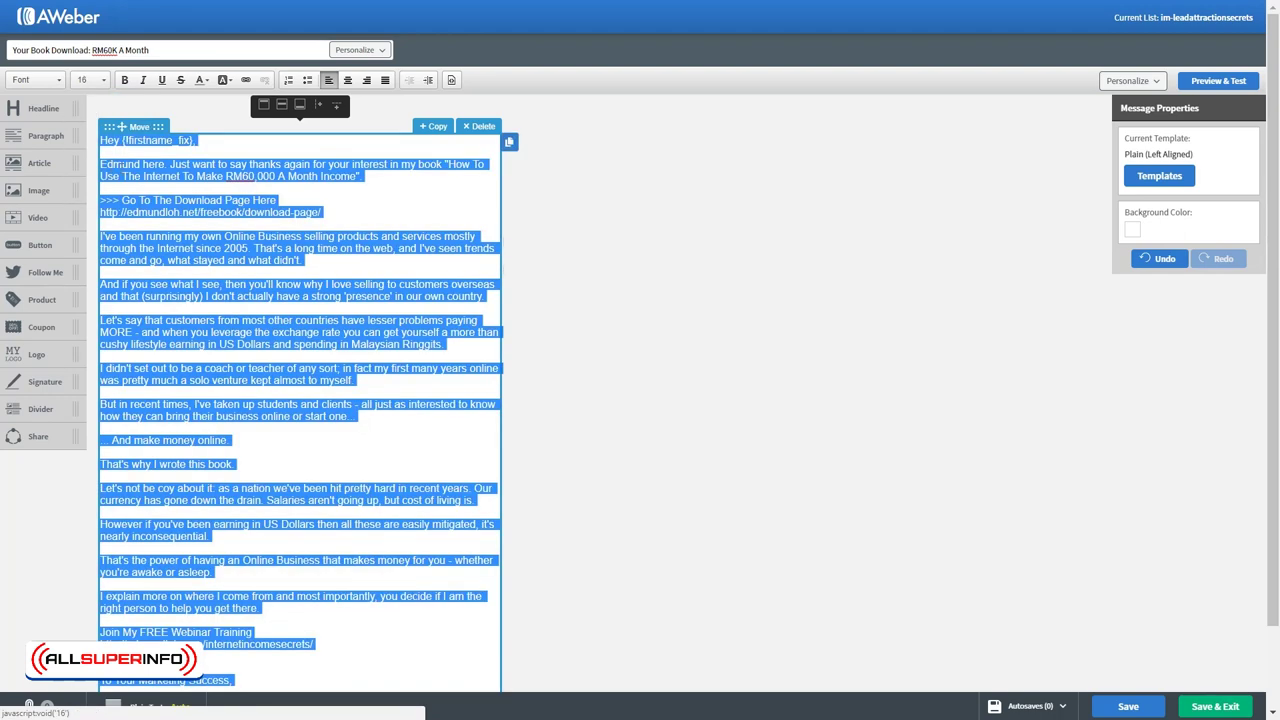
left_click(228, 189)
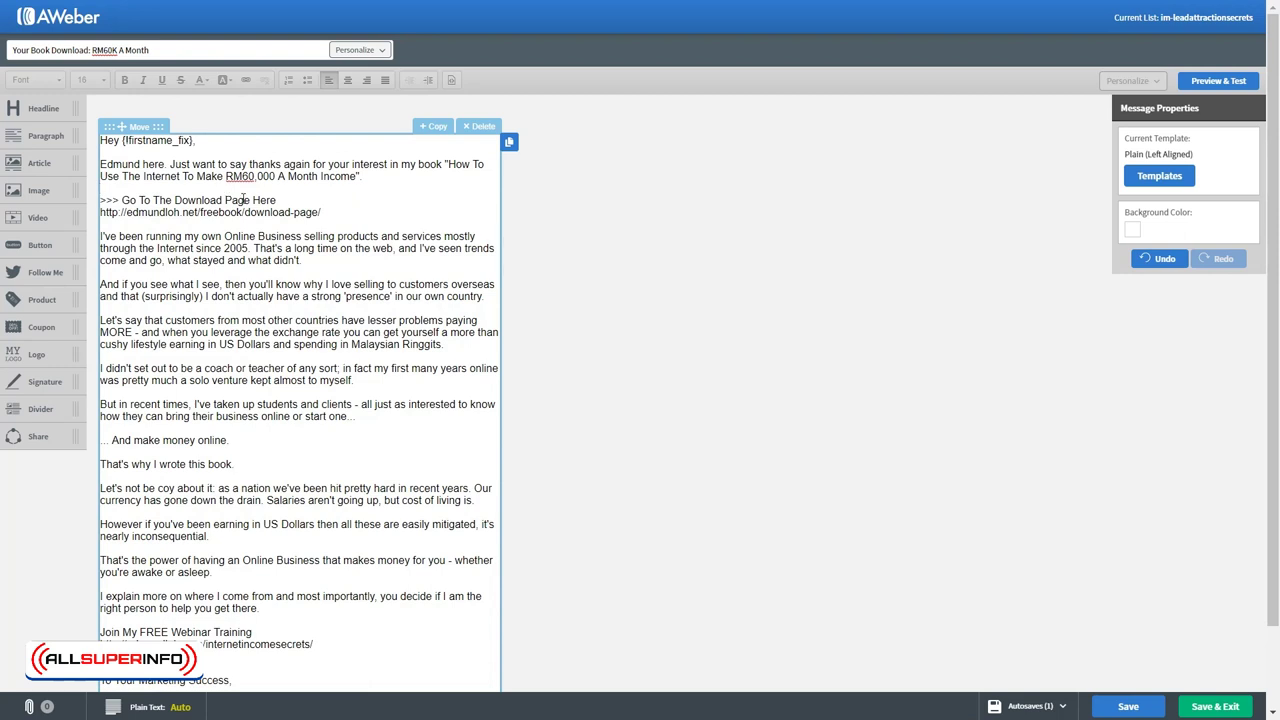
Step: Delete the bare download URL line under the download page line
left_click(249, 190)
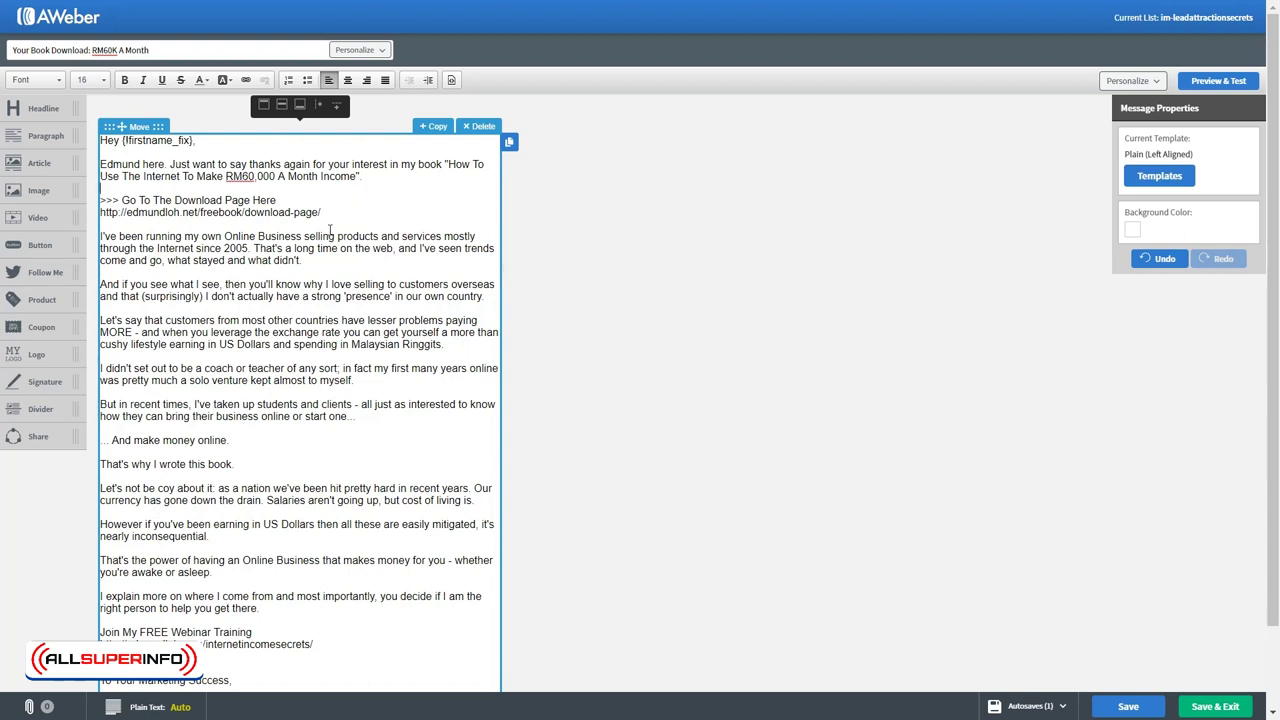
left_click_drag(322, 212, 98, 220)
key("ctrl+c")
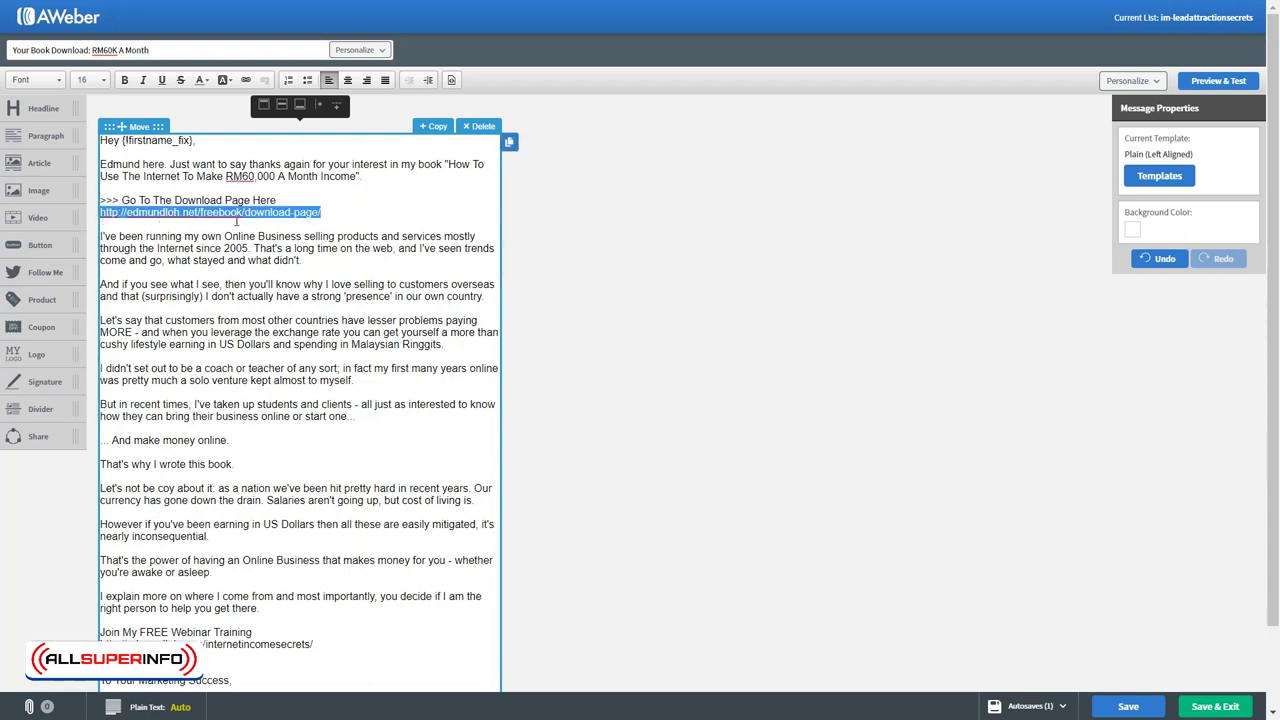
key("BackSpace")
key("BackSpace")
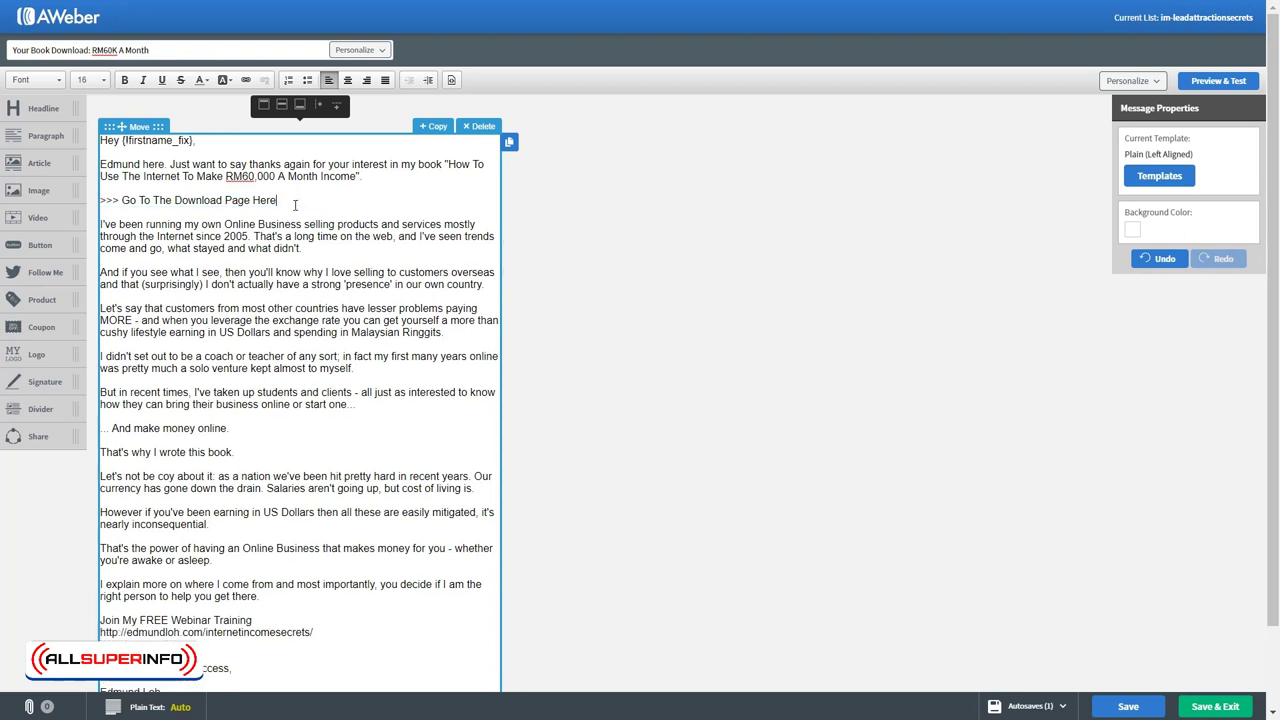
Step: Link '>>> Go To The Download Page Here' to the pasted download page address
left_click_drag(295, 203, 100, 199)
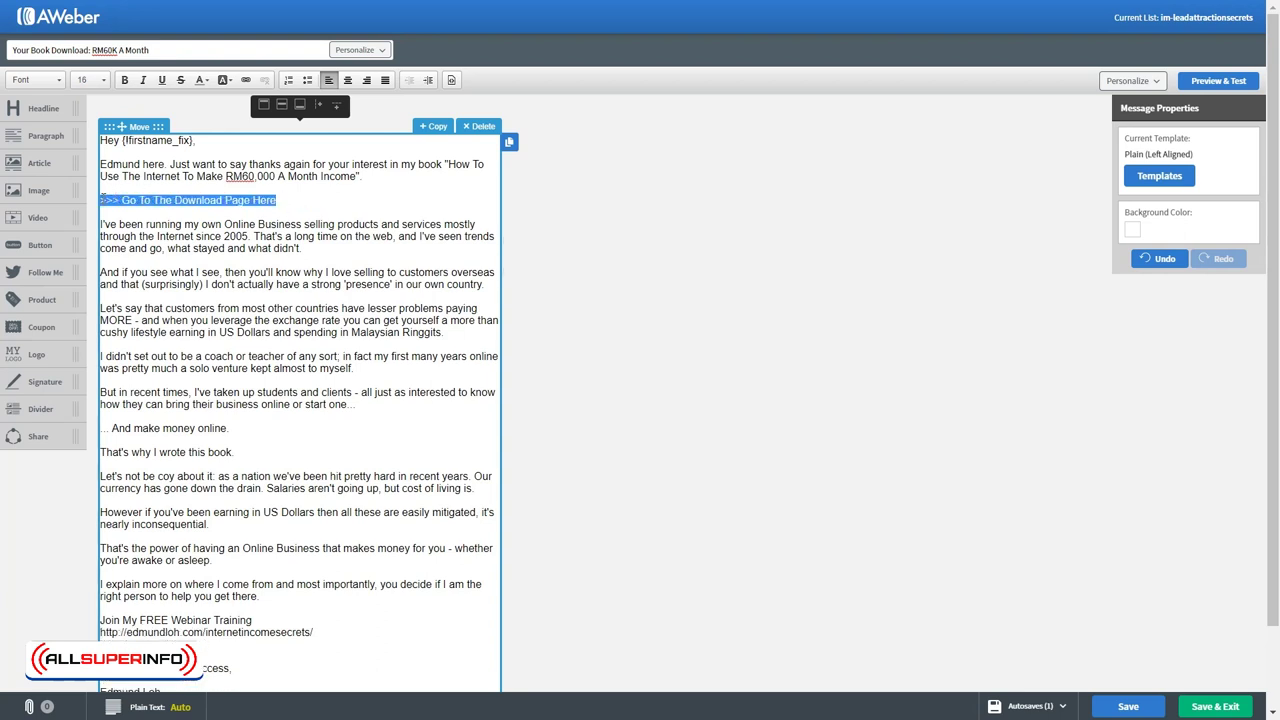
left_click(250, 88)
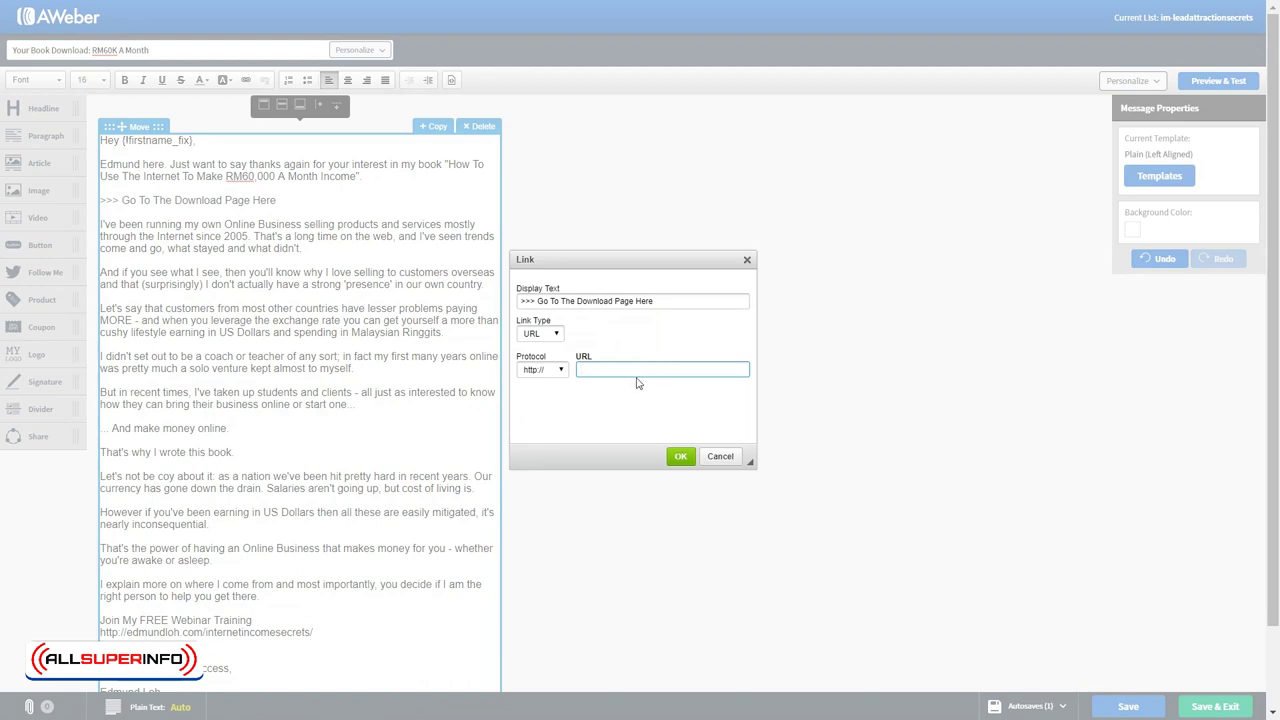
key("ctrl+v")
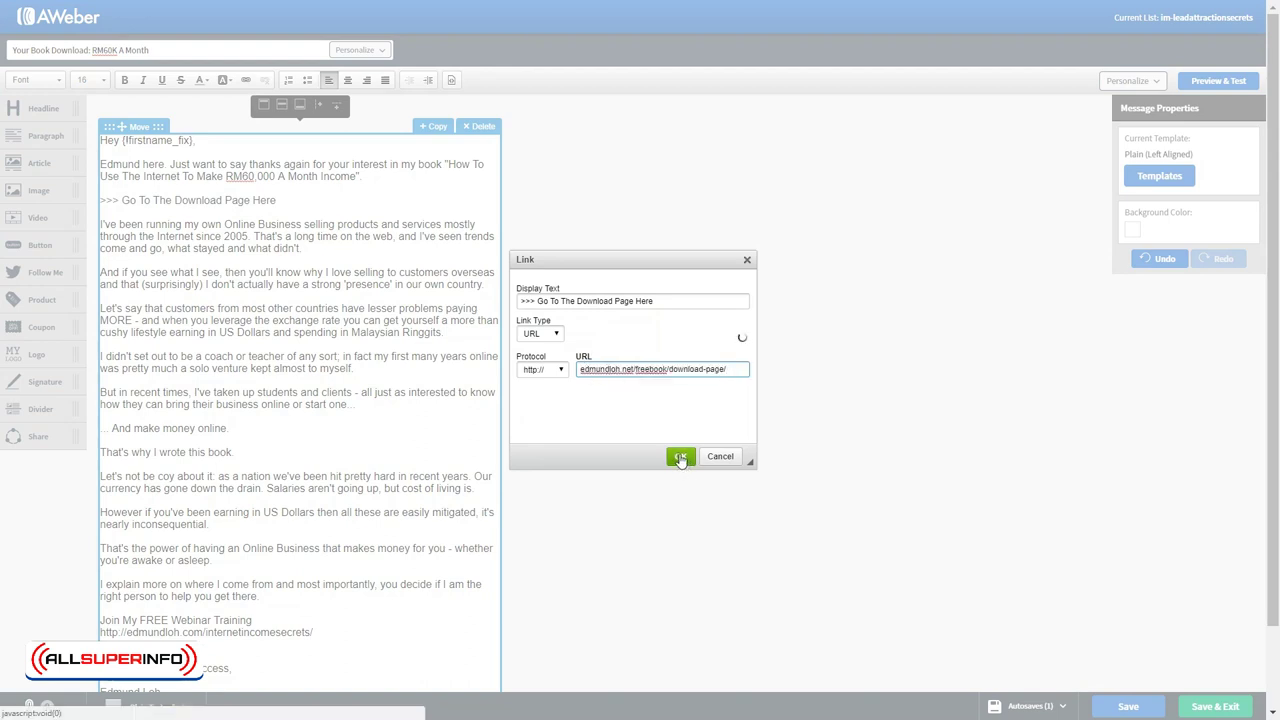
left_click(684, 466)
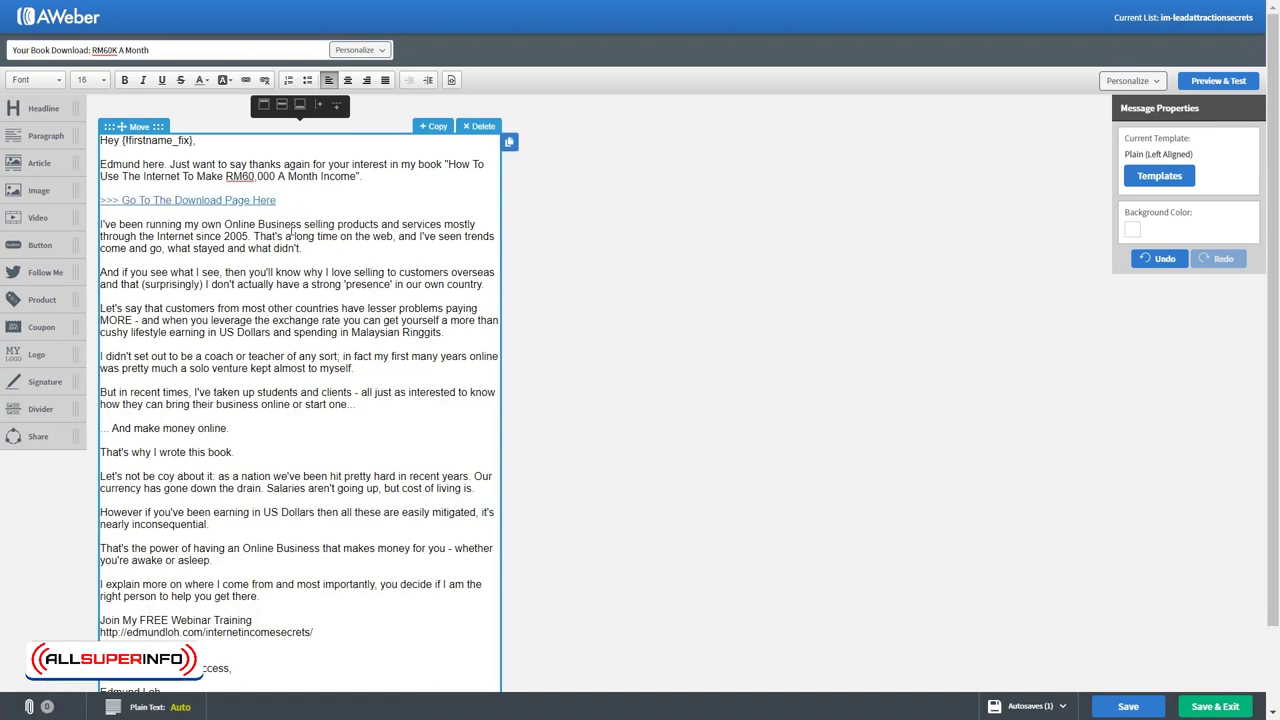
left_click_drag(282, 200, 101, 200)
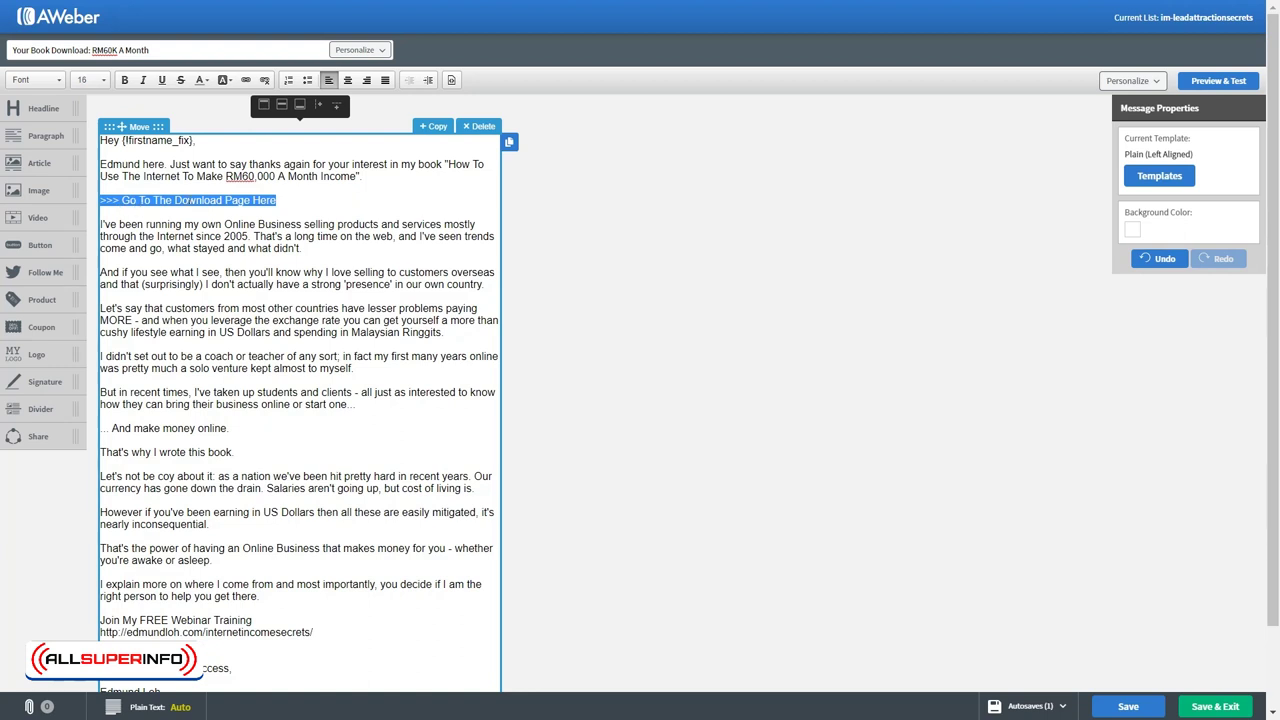
left_click(196, 226)
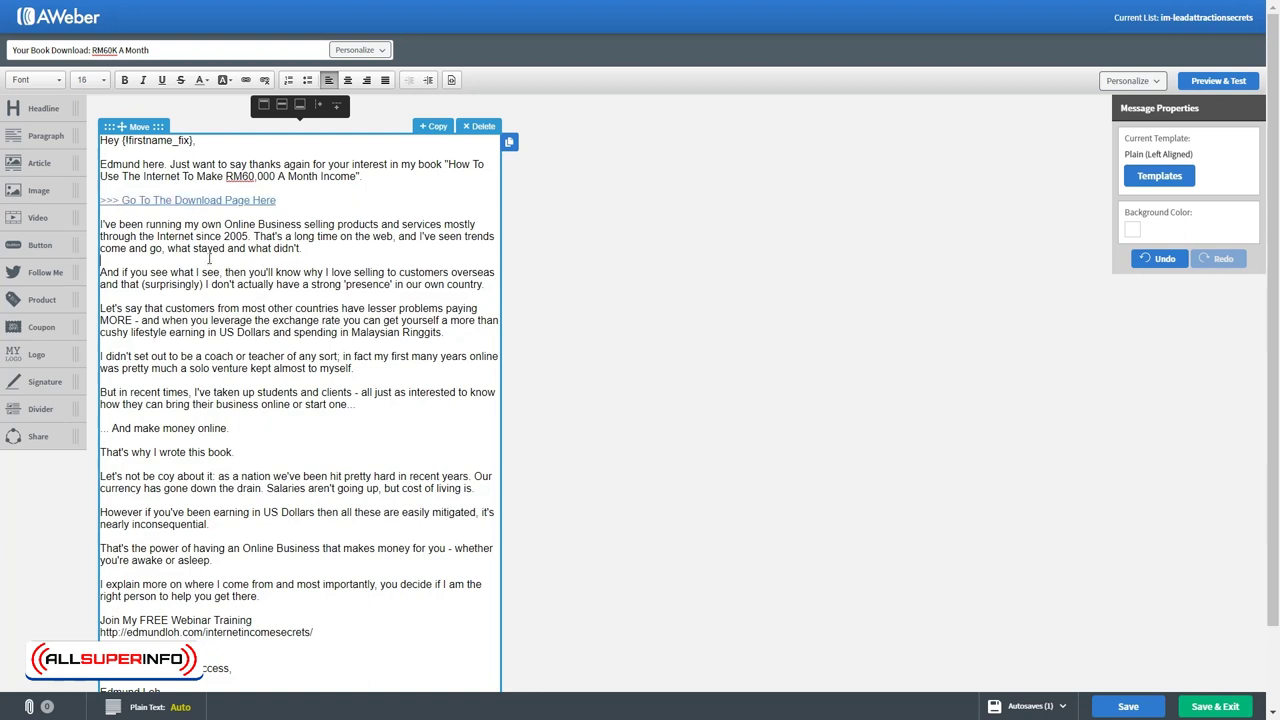
left_click(261, 200)
left_click(265, 212)
type("http://edmundloh.net/freebook/download-page/")
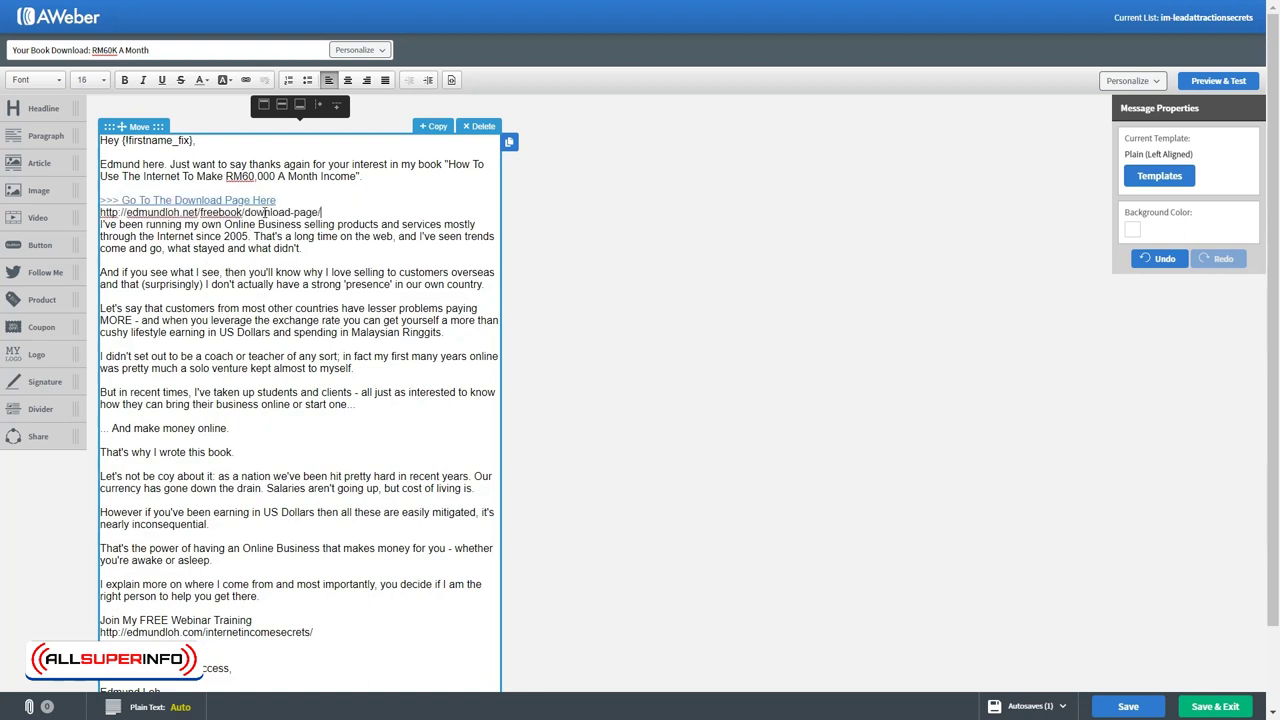
key("ctrl+z")
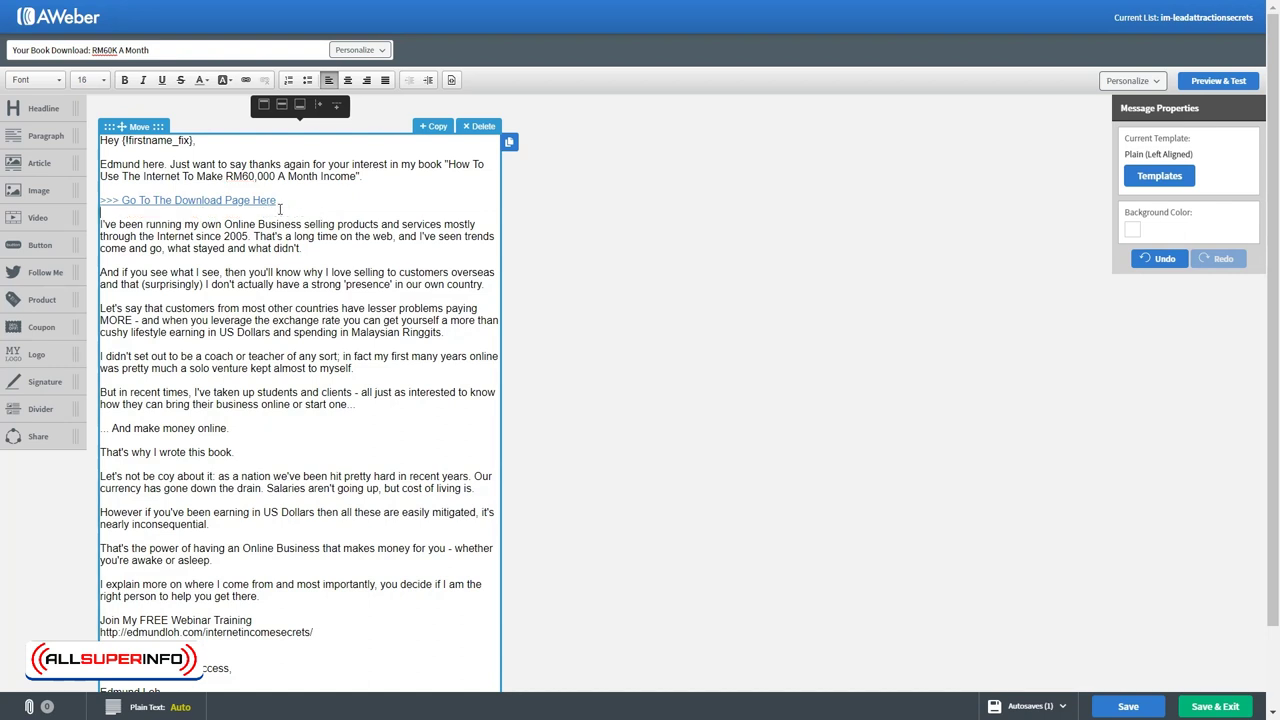
Step: Delete the webinar URL line and link 'Join My FREE Webinar Training' to that address
left_click_drag(278, 201, 100, 201)
left_click(185, 303)
left_click_drag(326, 643, 322, 624)
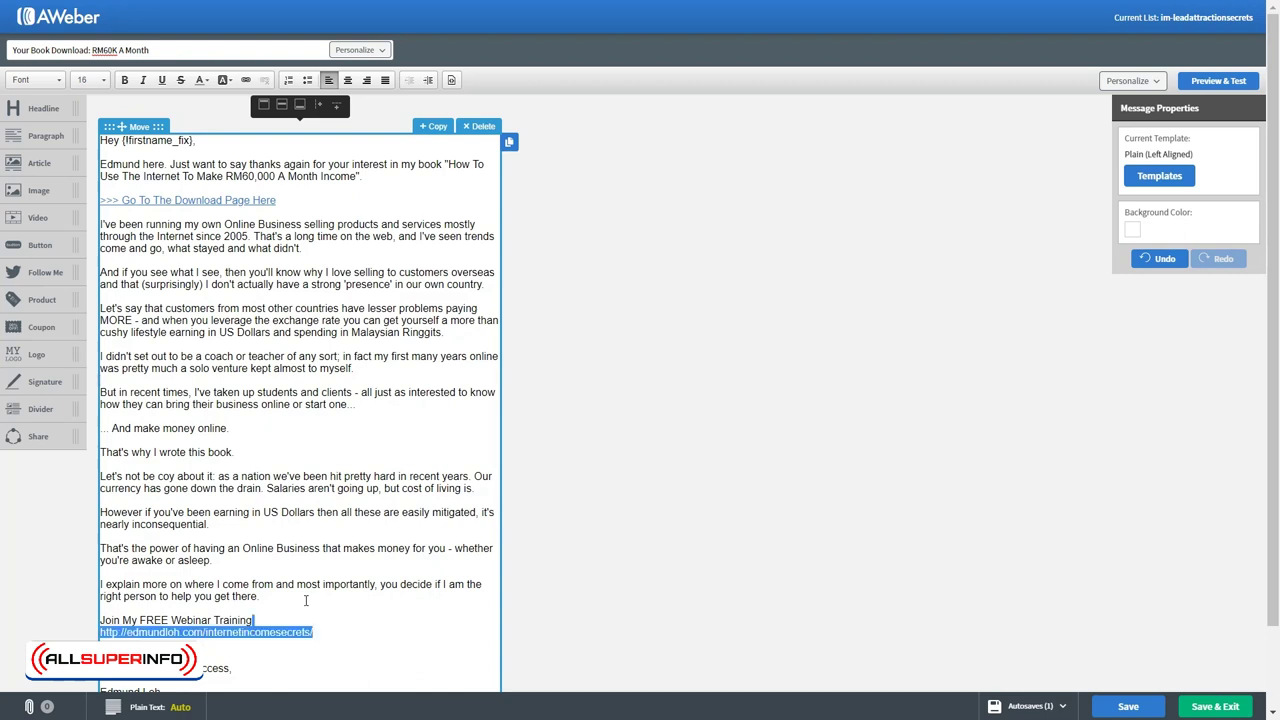
key("BackSpace")
key("shift+Home")
key("ctrl+k")
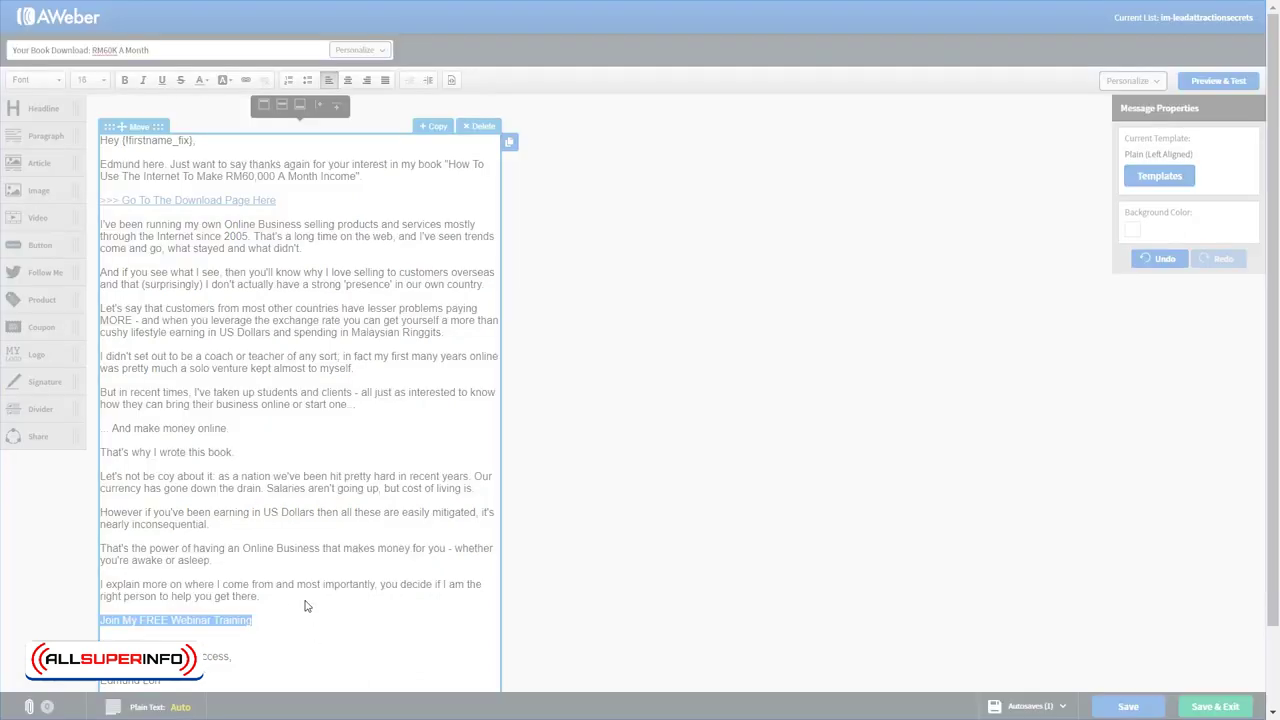
key("ctrl+v")
left_click(680, 456)
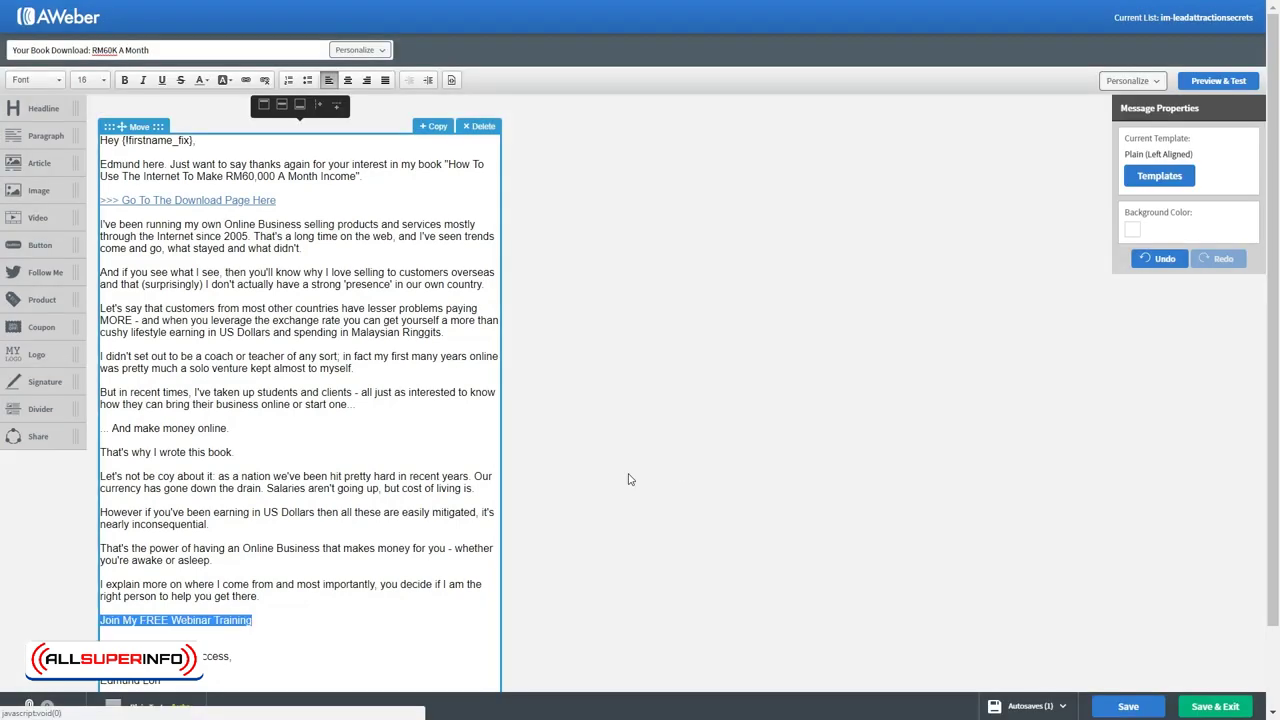
Step: Remove the exclamation mark after 'Training' in the webinar link line
scroll(349, 517, "down", 1)
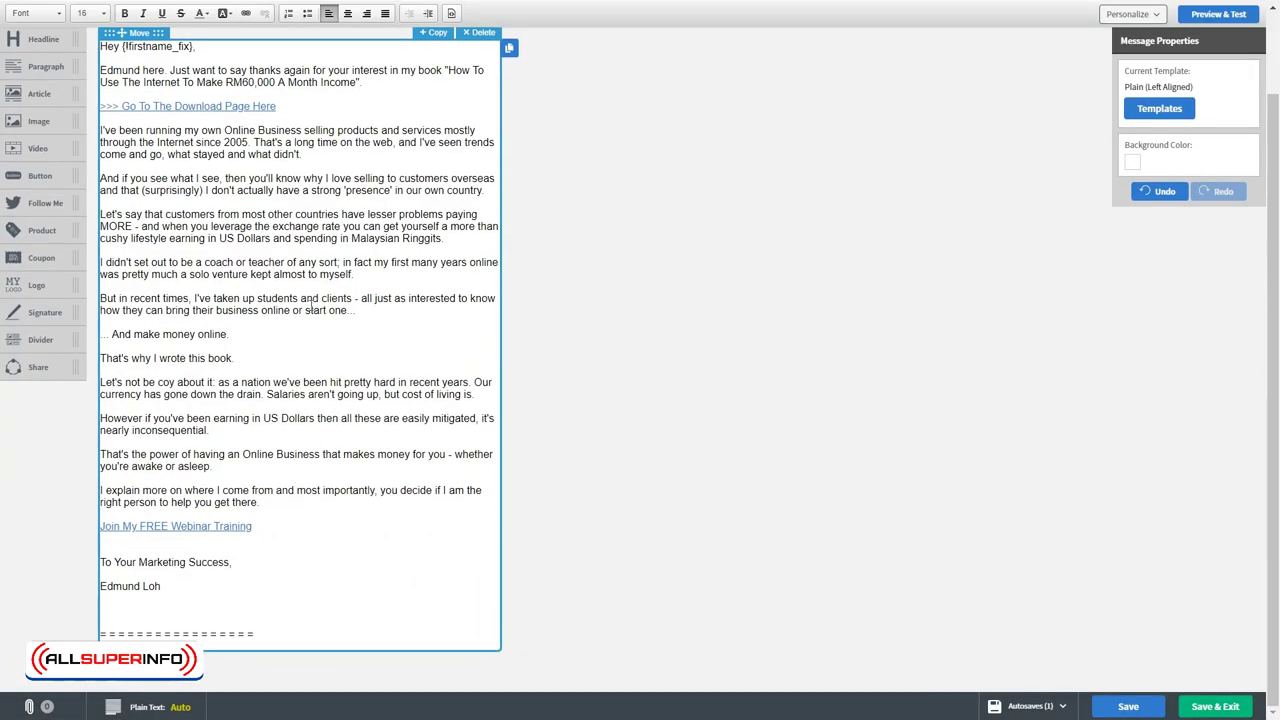
scroll(310, 308, "up", 1)
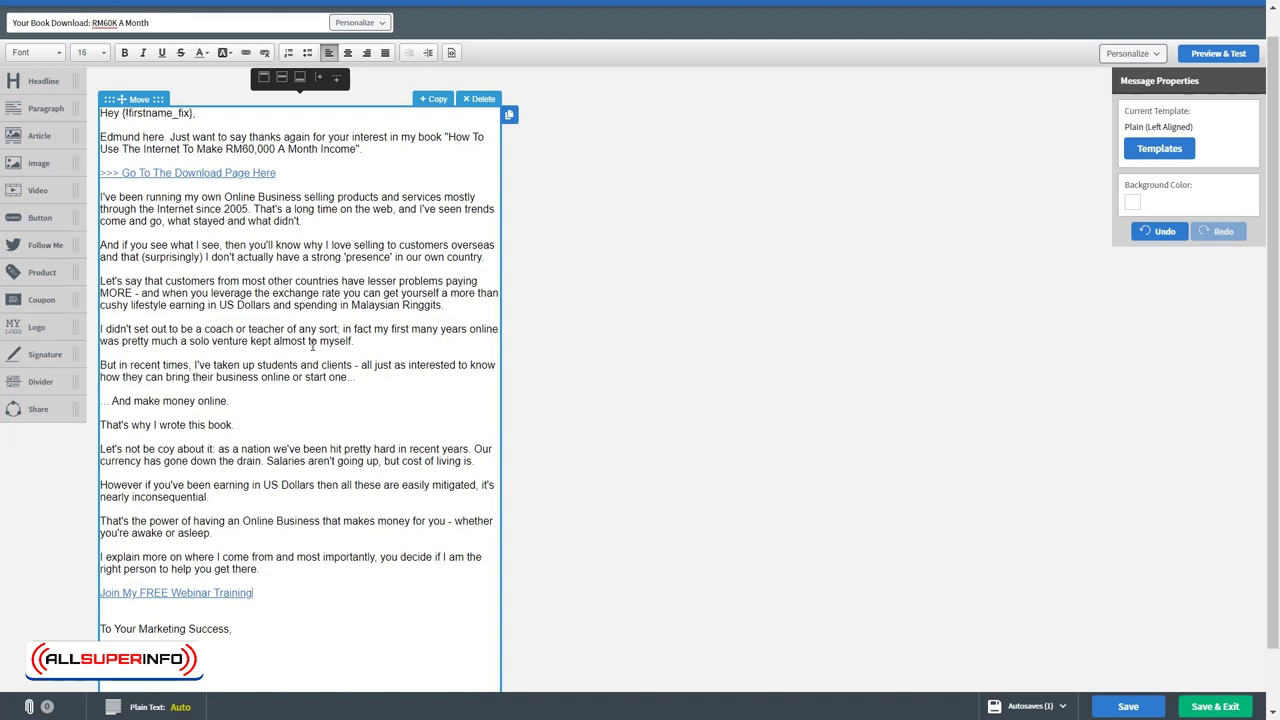
key("BackSpace")
left_click(304, 226)
Step: Make the line '... And make money online.' bold
left_click(240, 401)
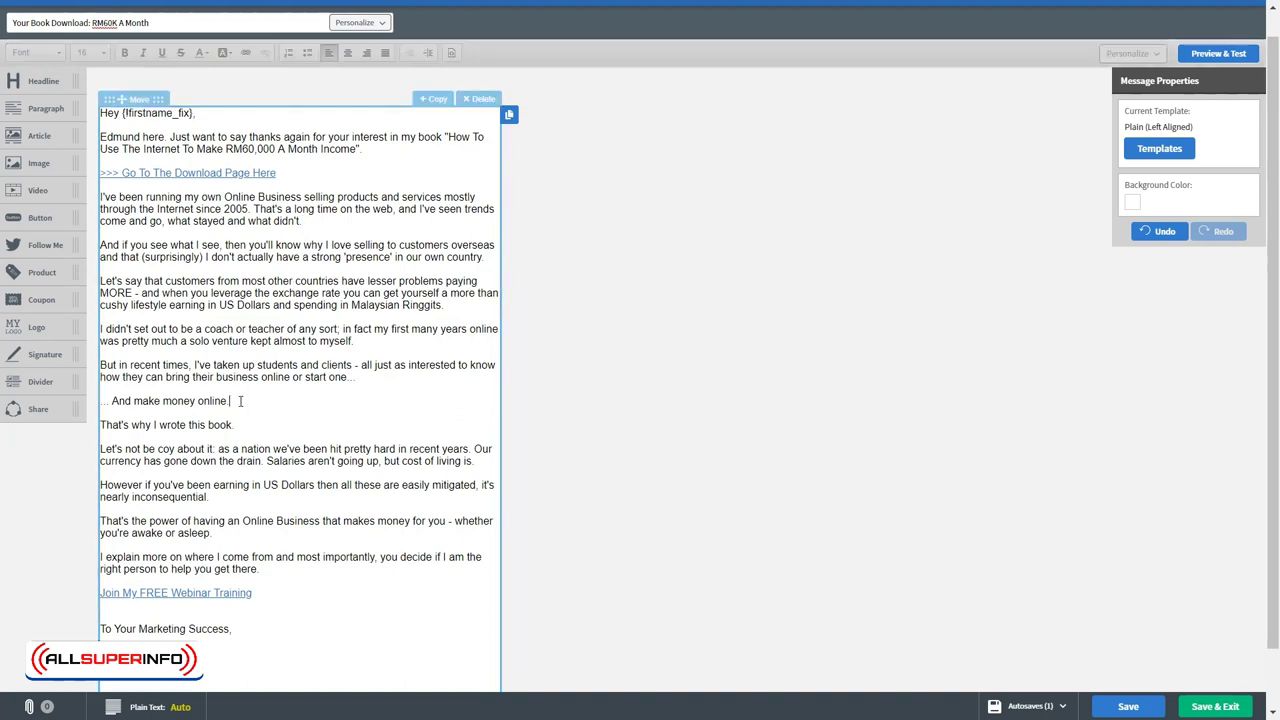
triple_click(240, 401)
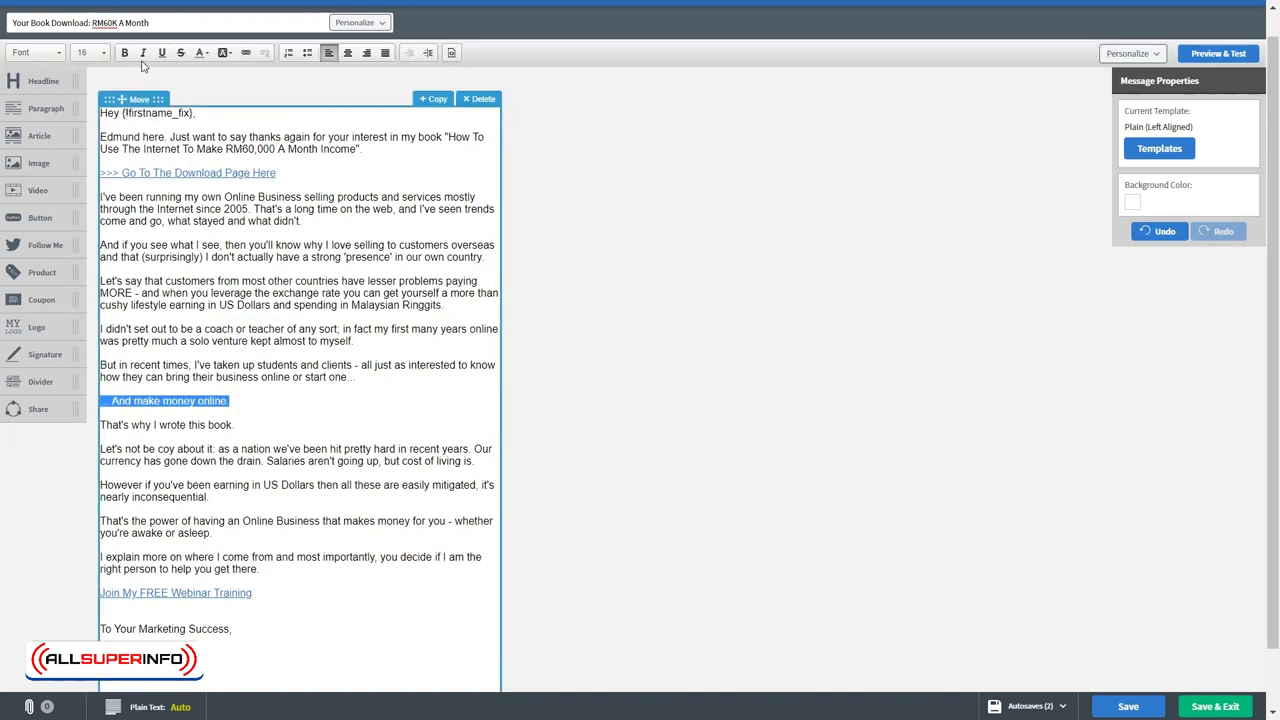
left_click(125, 53)
left_click(213, 293)
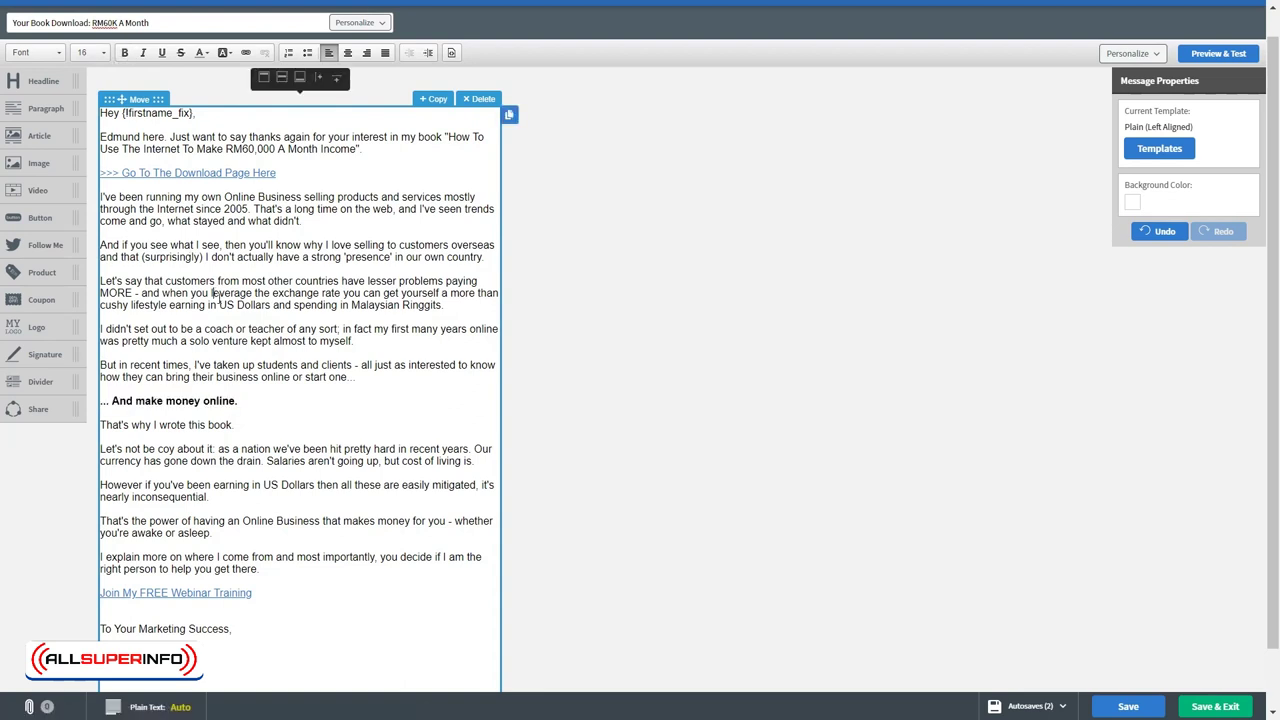
Step: Give the paragraph starting 'I explain more' a yellow background highlight
left_click_drag(212, 533, 120, 522)
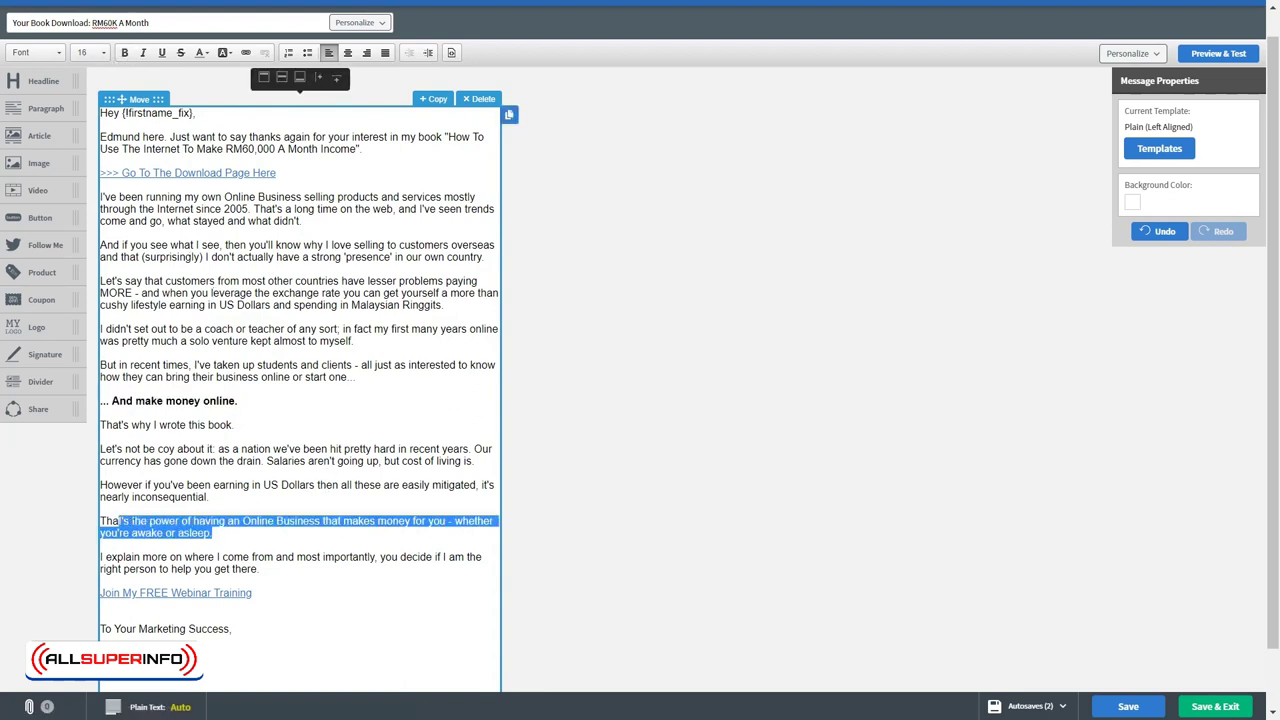
left_click(255, 564)
triple_click(258, 566)
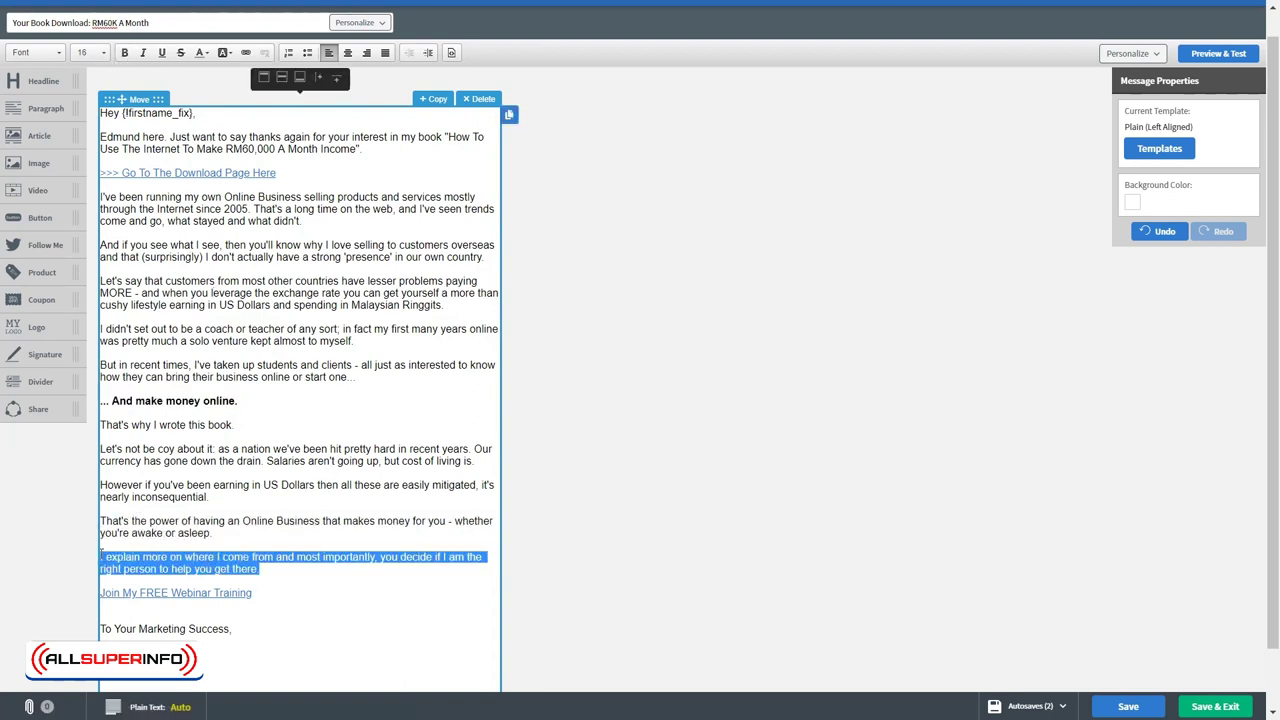
left_click(223, 52)
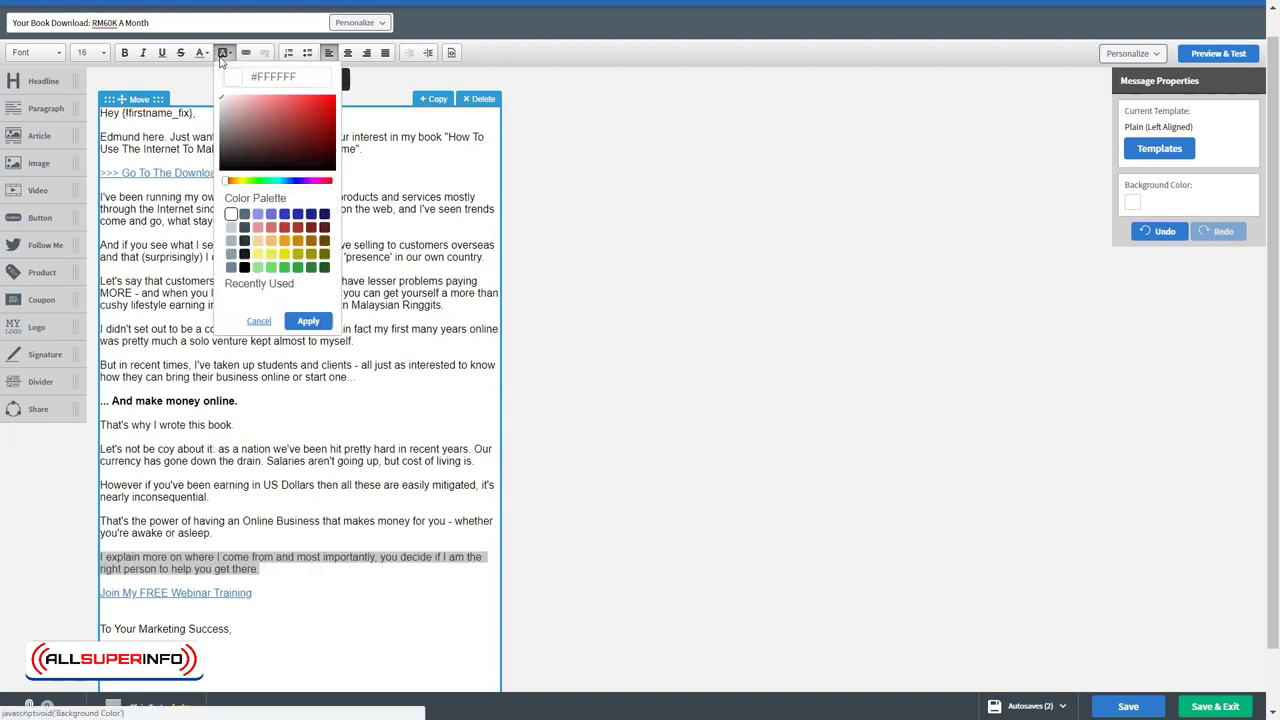
left_click(257, 254)
left_click(308, 321)
left_click(270, 329)
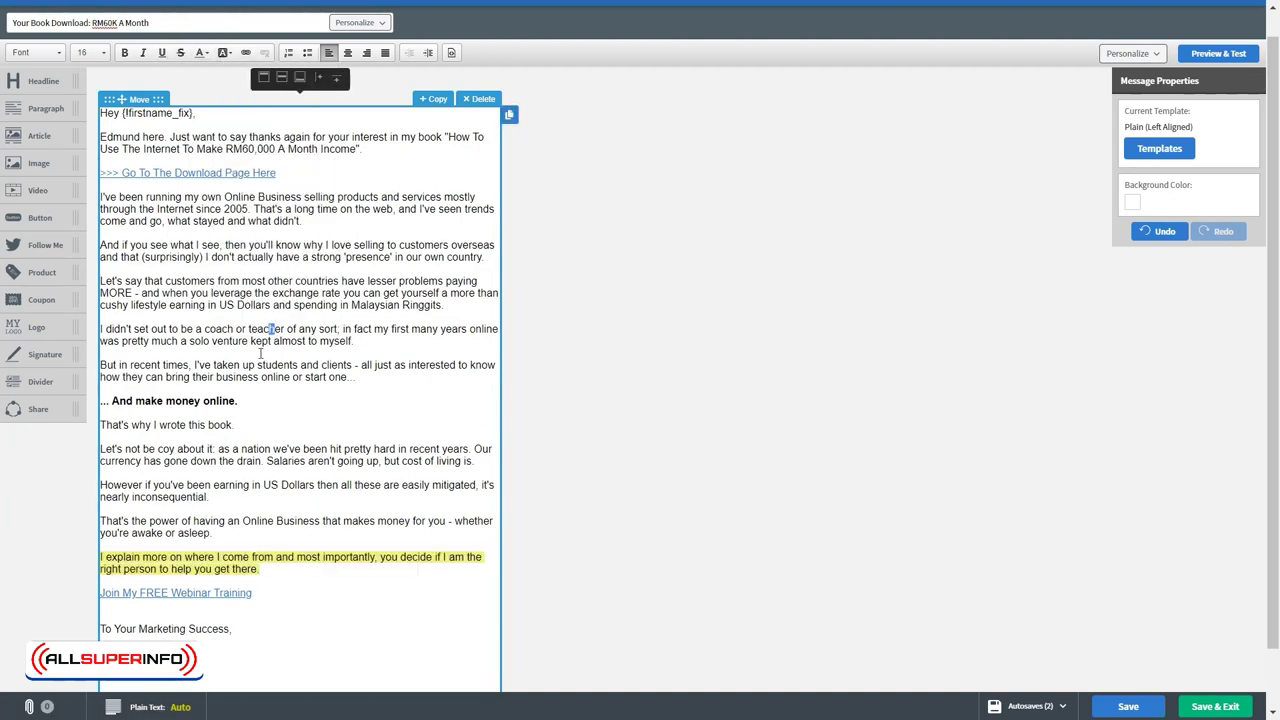
scroll(261, 352, "down", 1)
scroll(260, 352, "up", 1)
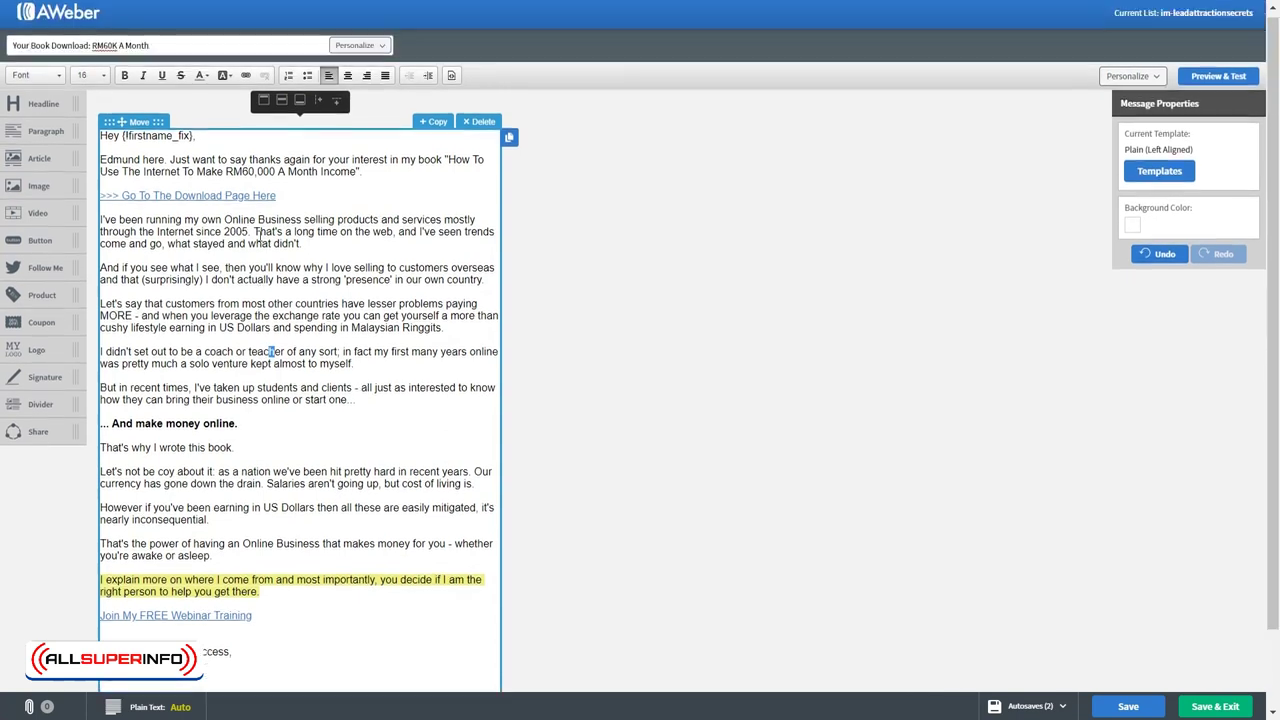
scroll(246, 260, "down", 2)
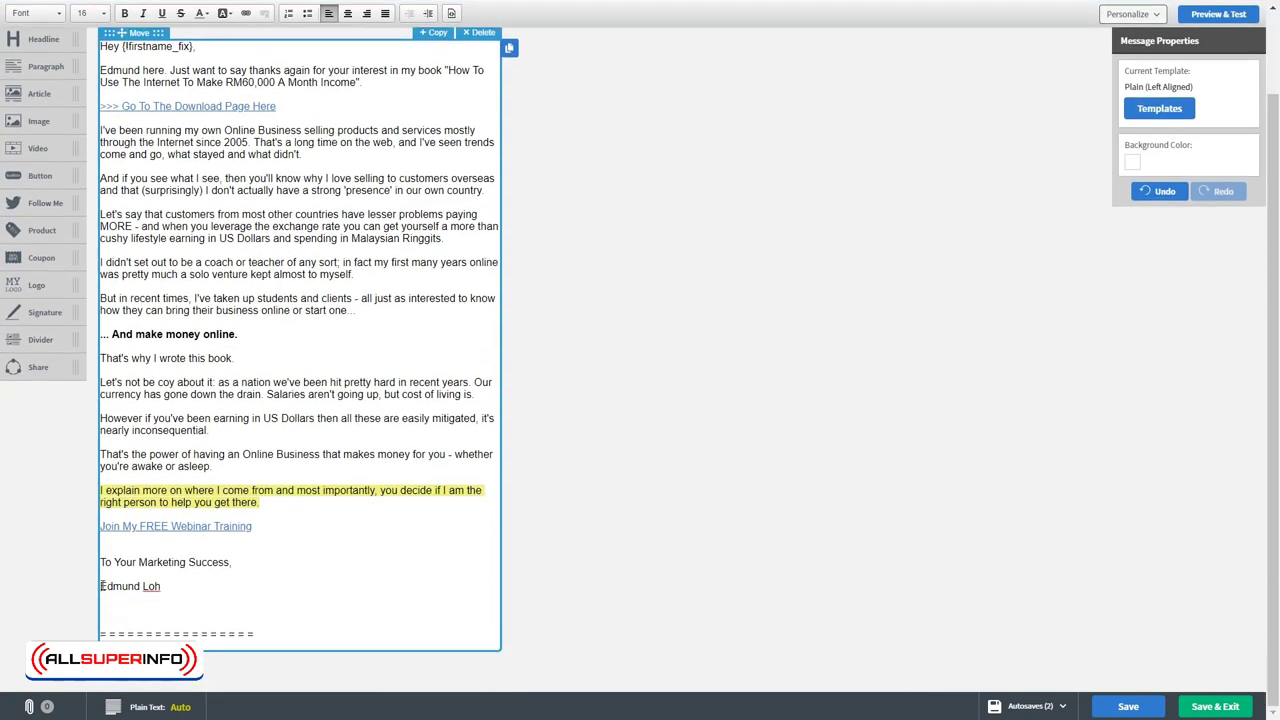
left_click_drag(101, 587, 170, 589)
left_click(251, 607)
left_click(139, 601)
left_click(129, 633)
left_click_drag(101, 633, 261, 633)
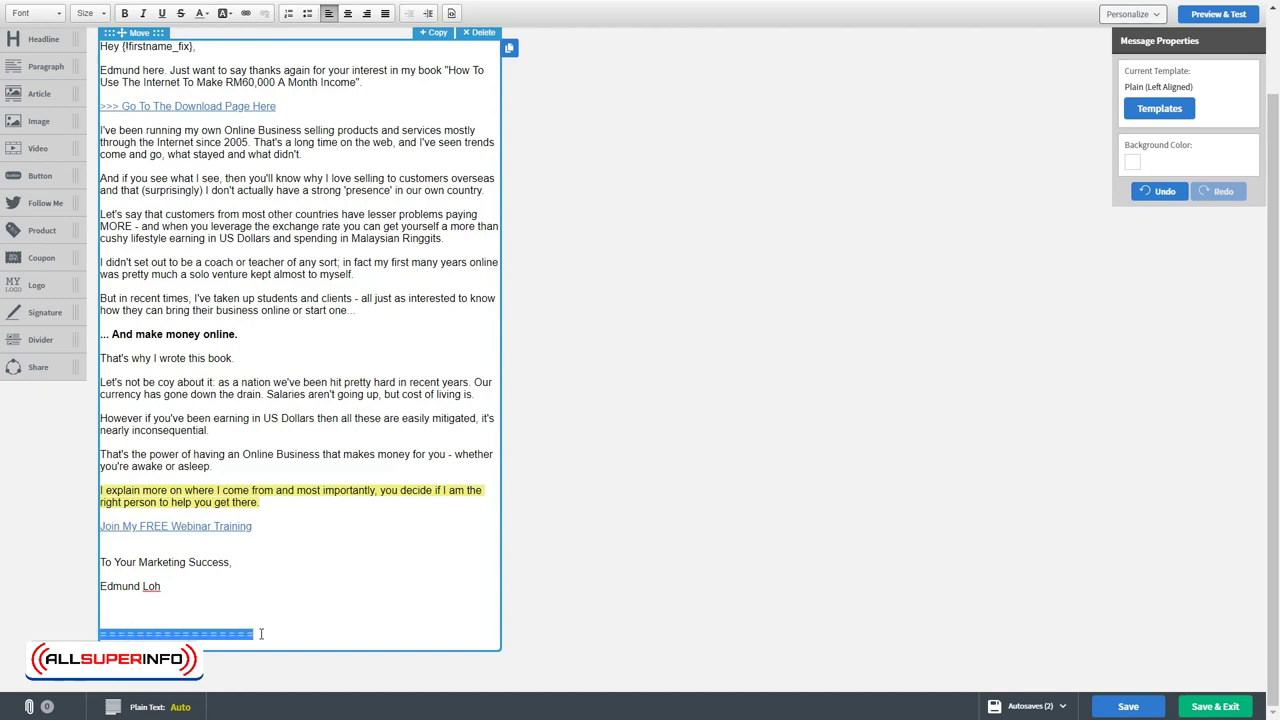
left_click(137, 631)
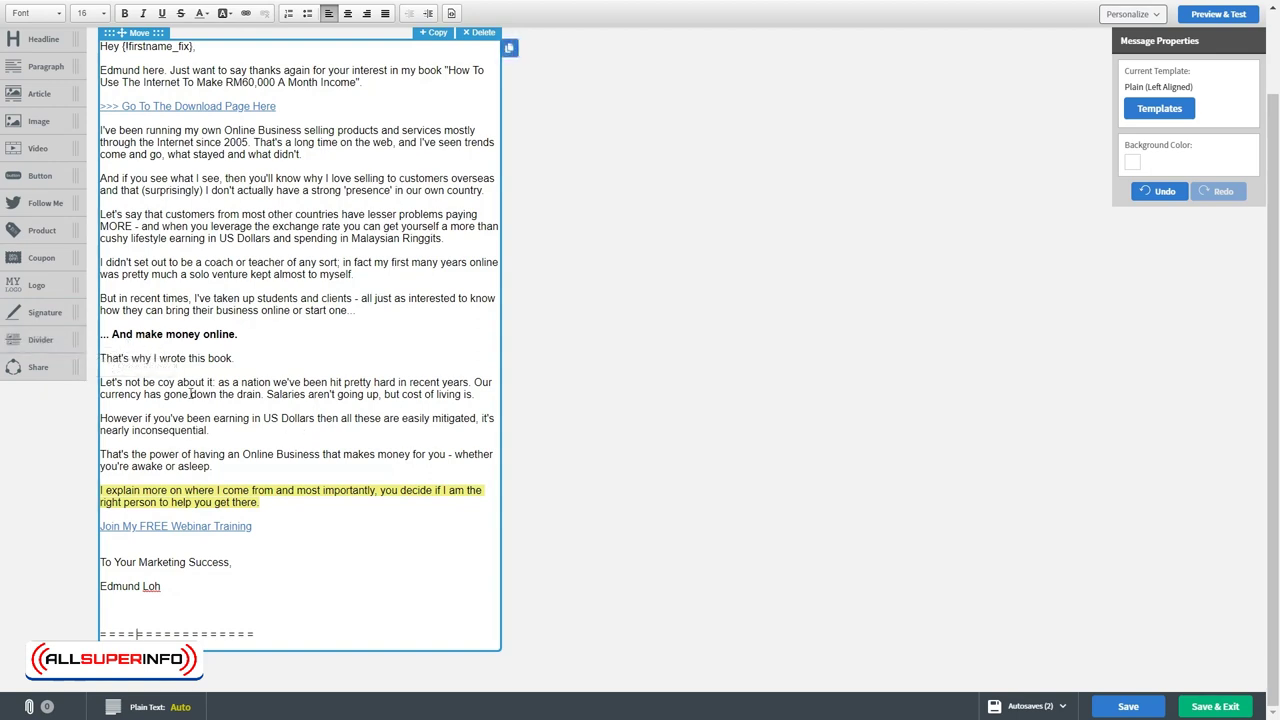
Step: Add a Divider block at the end of the email and delete the '=====' line
left_click_drag(48, 345, 218, 655)
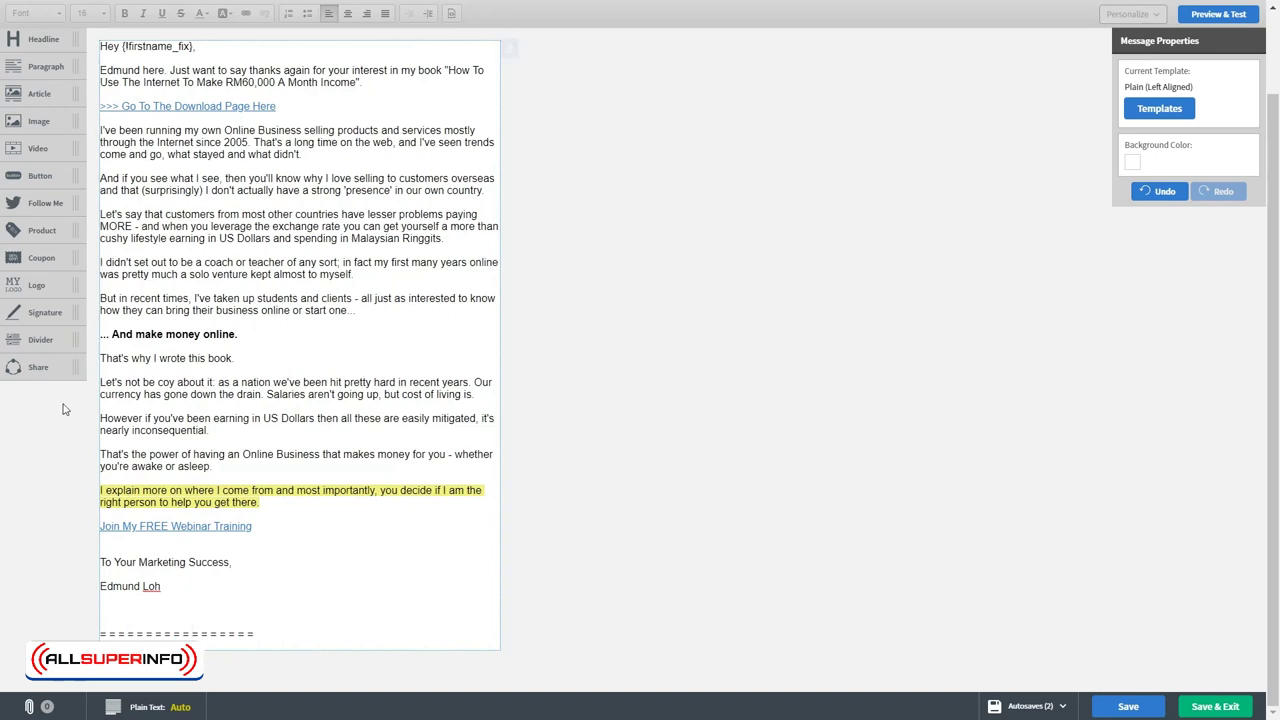
left_click_drag(45, 340, 164, 573)
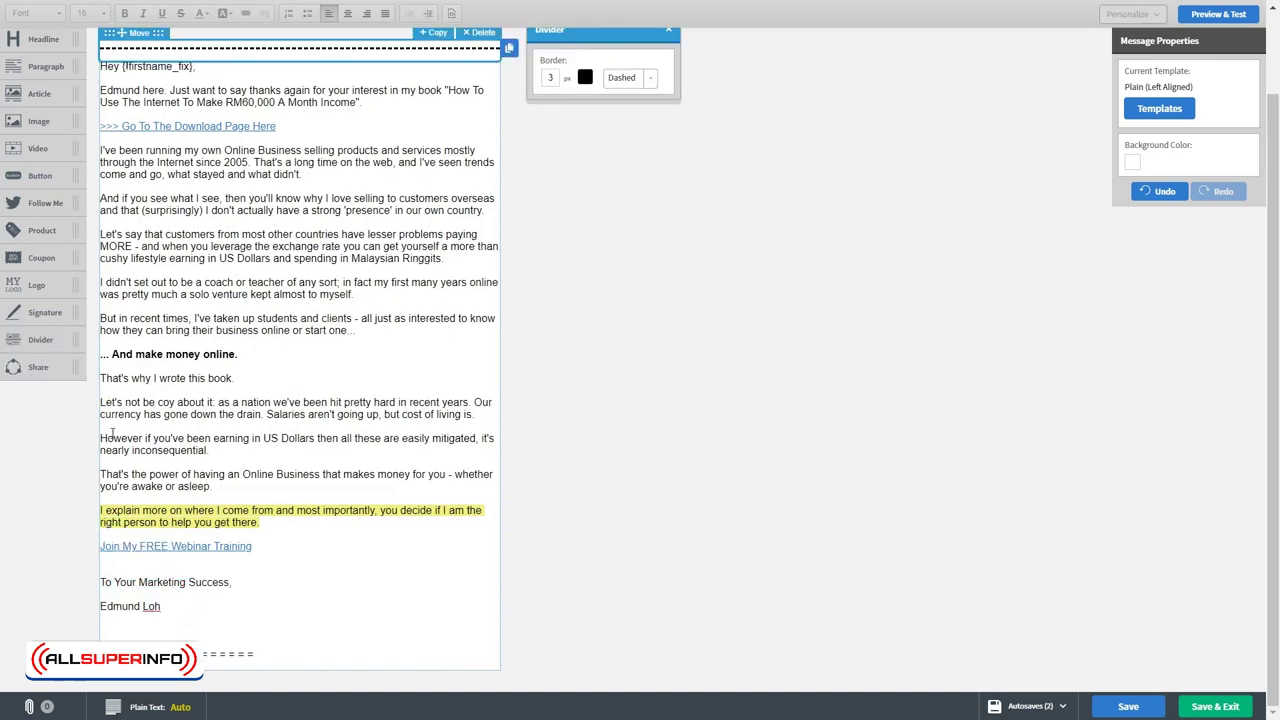
left_click_drag(139, 33, 160, 634)
left_click_drag(254, 633, 126, 626)
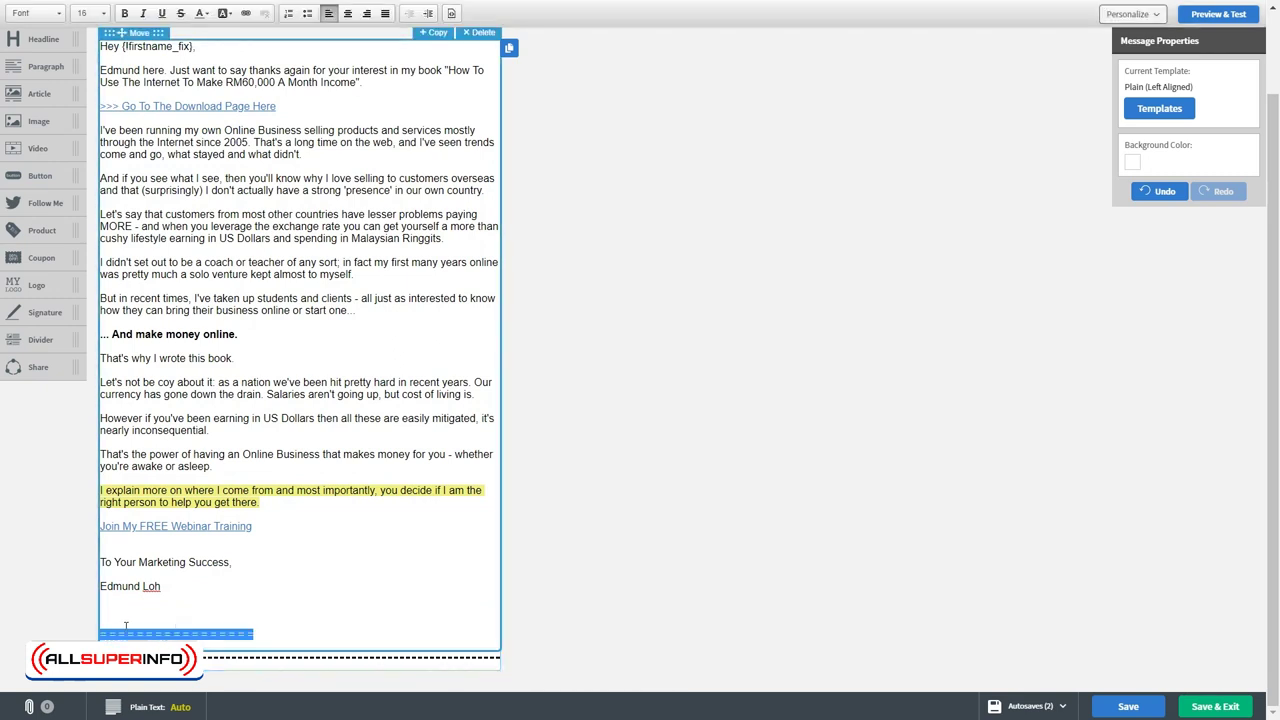
key("BackSpace")
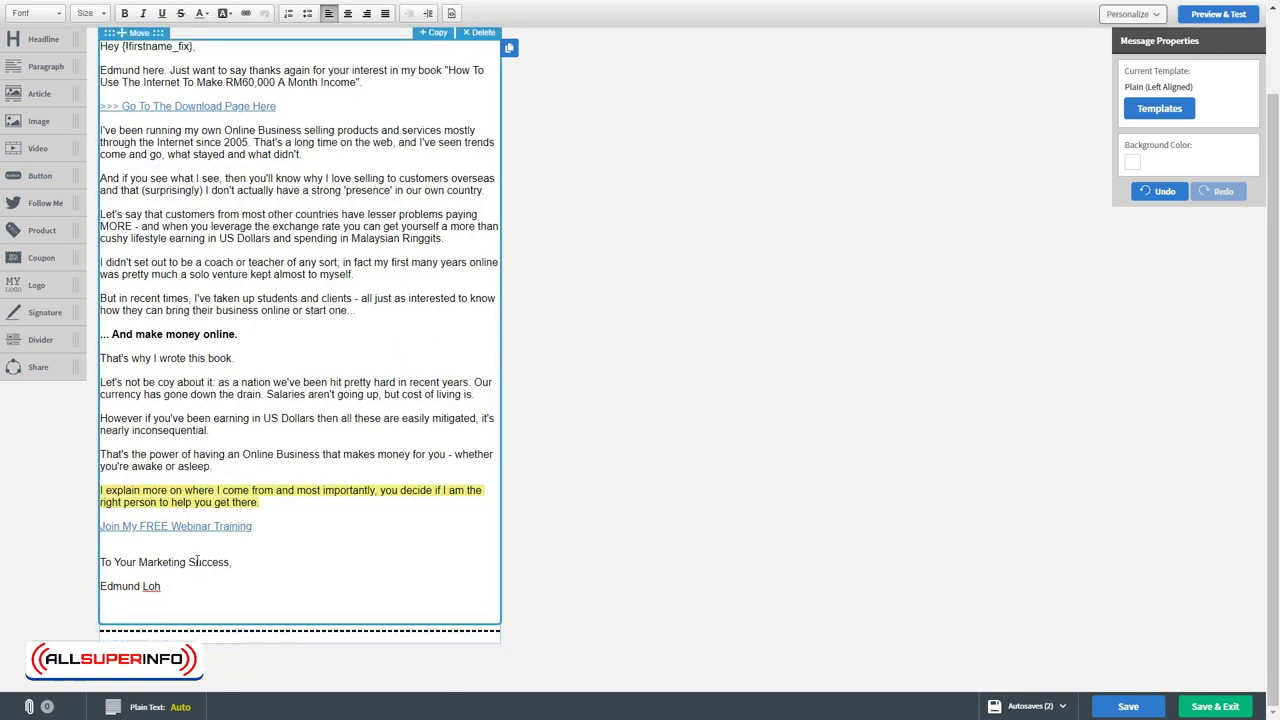
key("Return")
Step: Set the divider's border width to 1
left_click(302, 638)
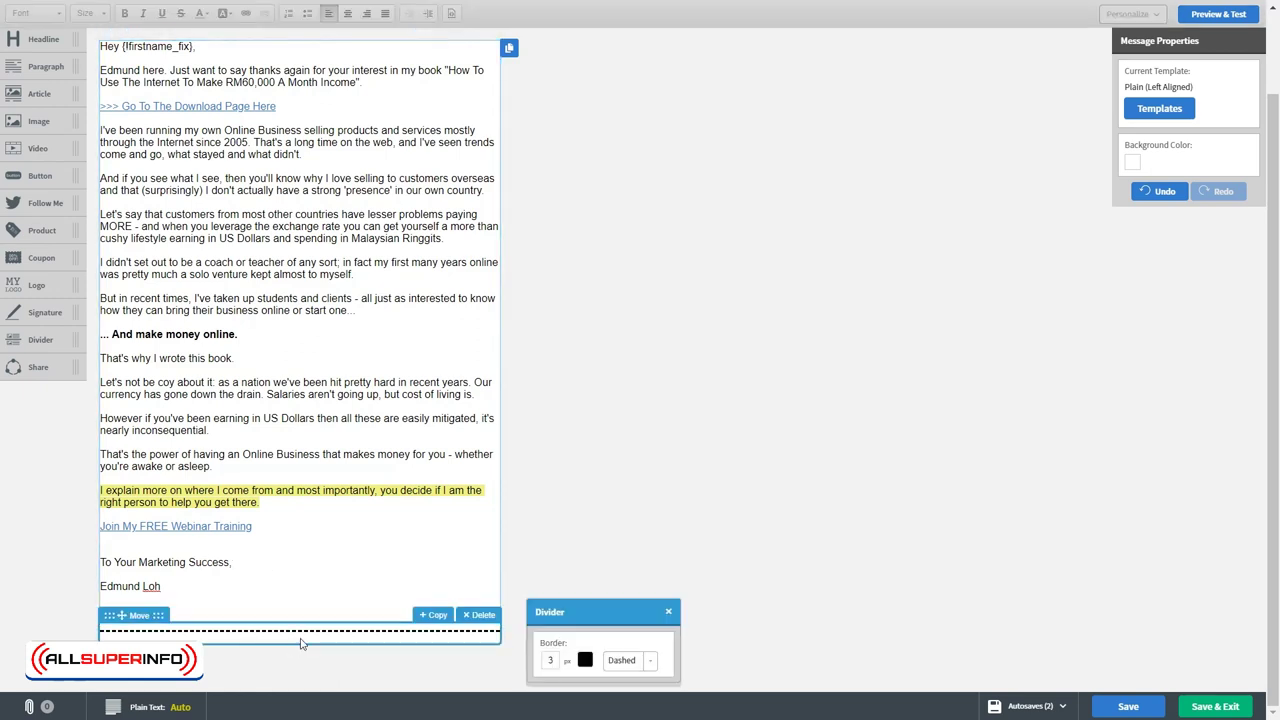
double_click(550, 661)
type("1")
double_click(550, 661)
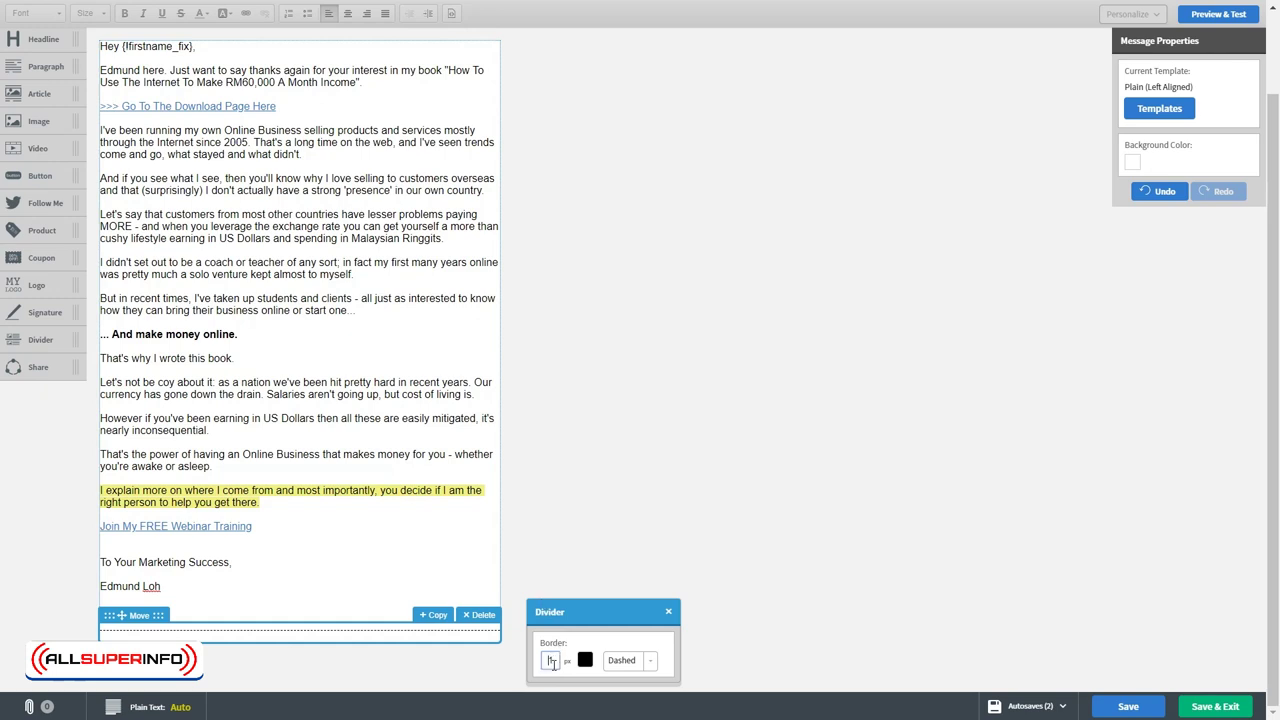
type("2")
double_click(546, 661)
type("1")
left_click(668, 612)
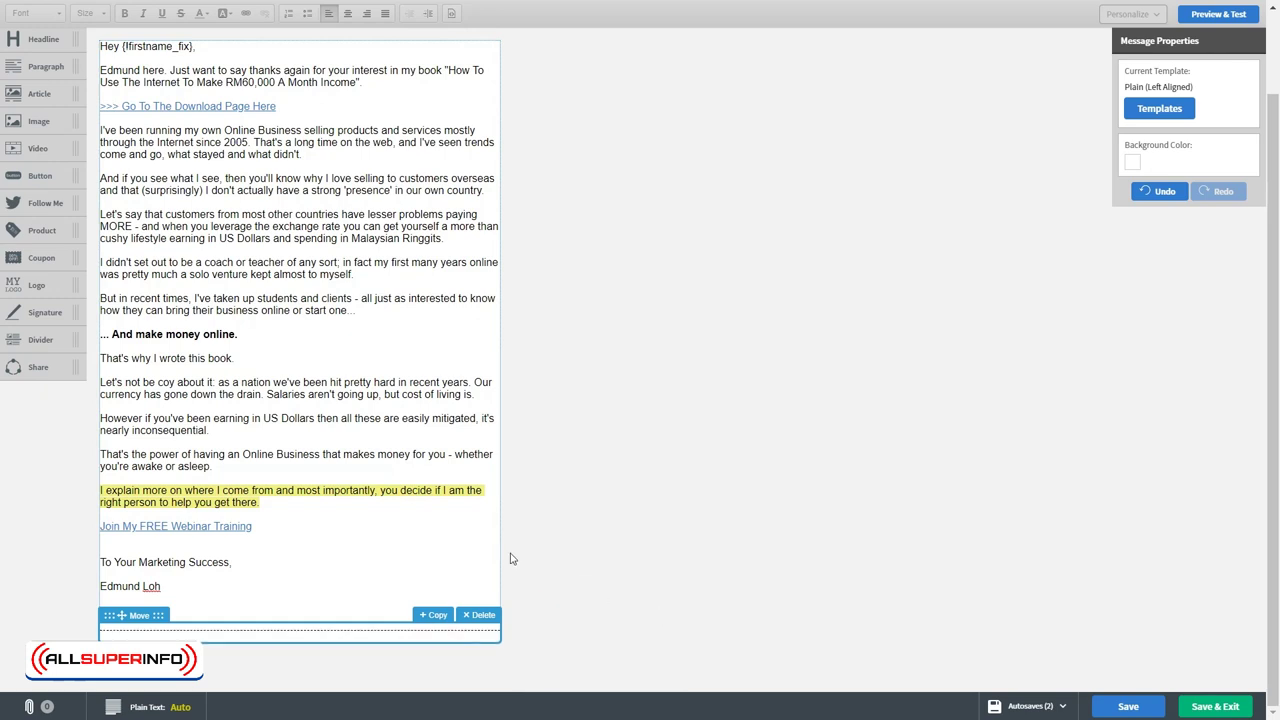
left_click(357, 521)
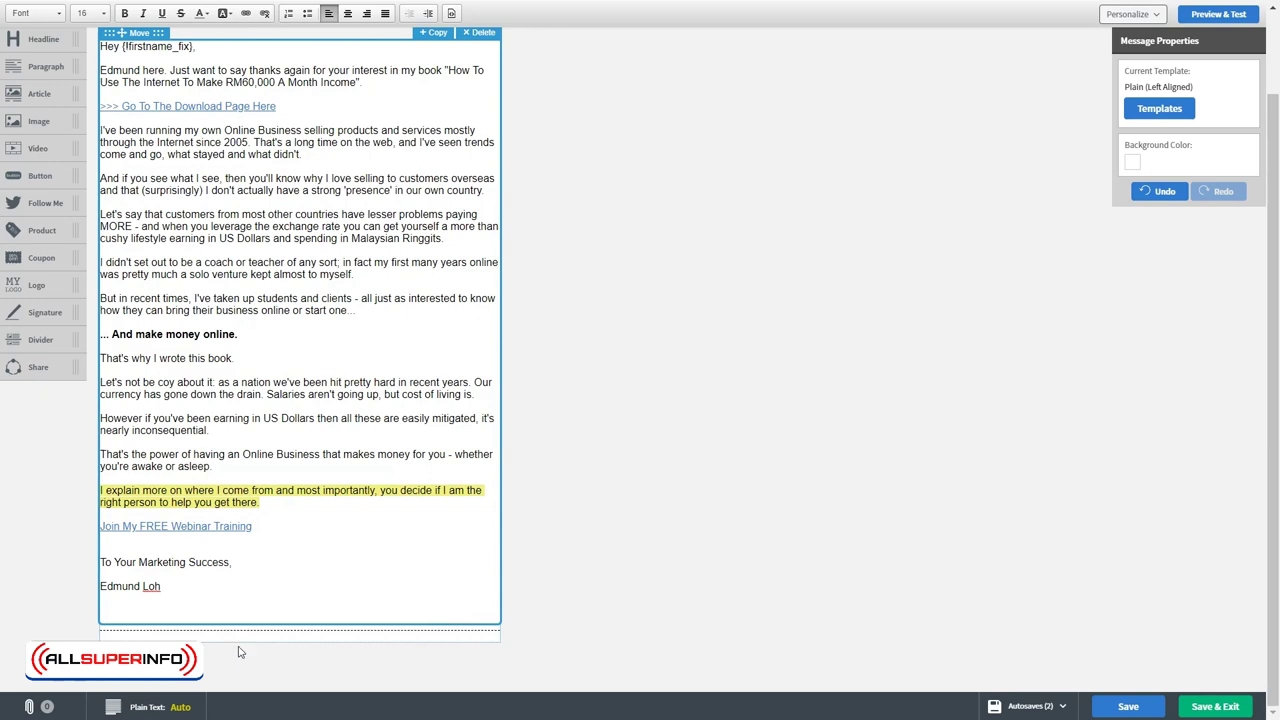
scroll(240, 652, "up", 2)
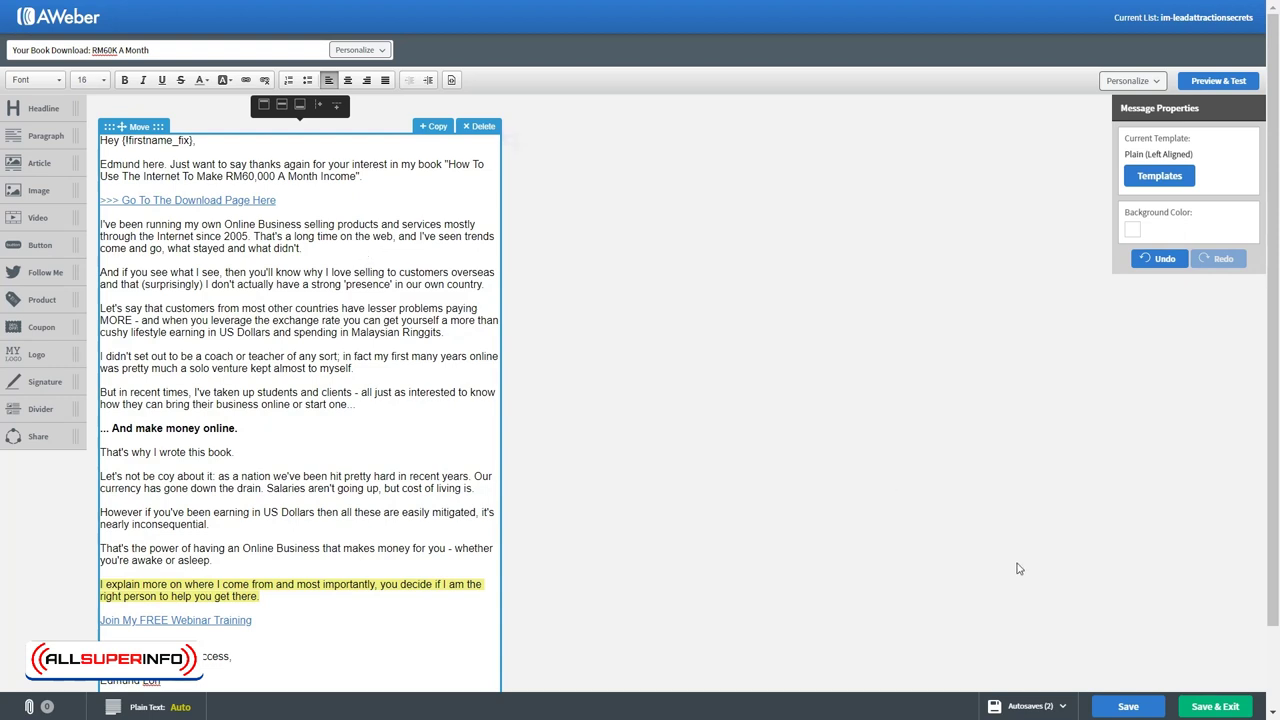
Step: Save & Exit the 'Your Book Download: RM60K A Month' email to the Drafts list
left_click(1188, 707)
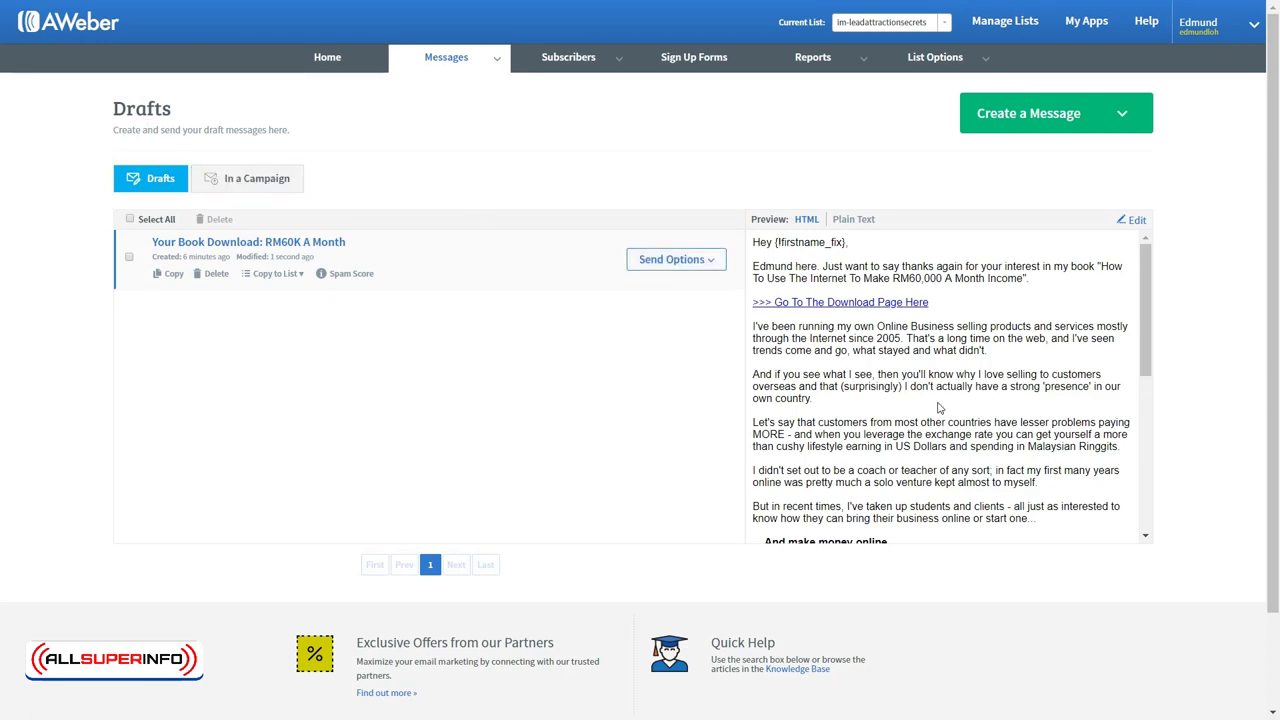
Step: Add 'Your Book Download: RM60K A Month' to the follow-up series as message 1, sent immediately
scroll(934, 414, "down", 5)
scroll(830, 314, "up", 5)
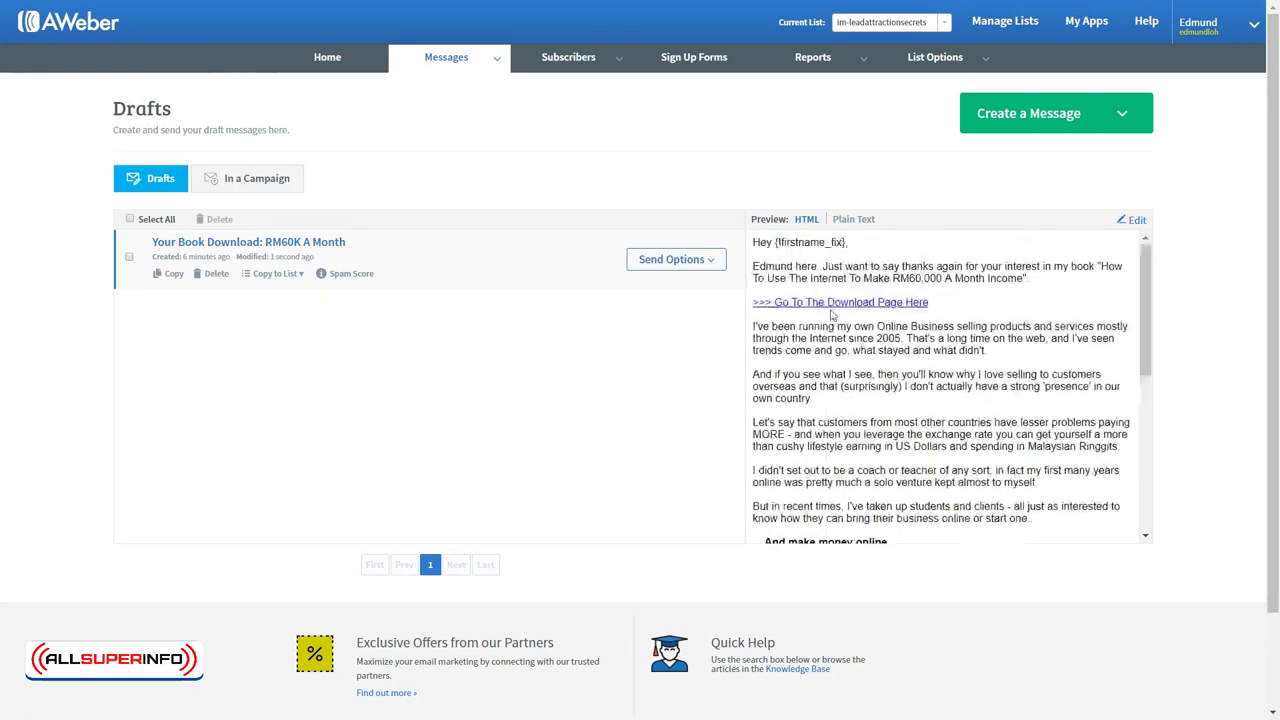
left_click(672, 268)
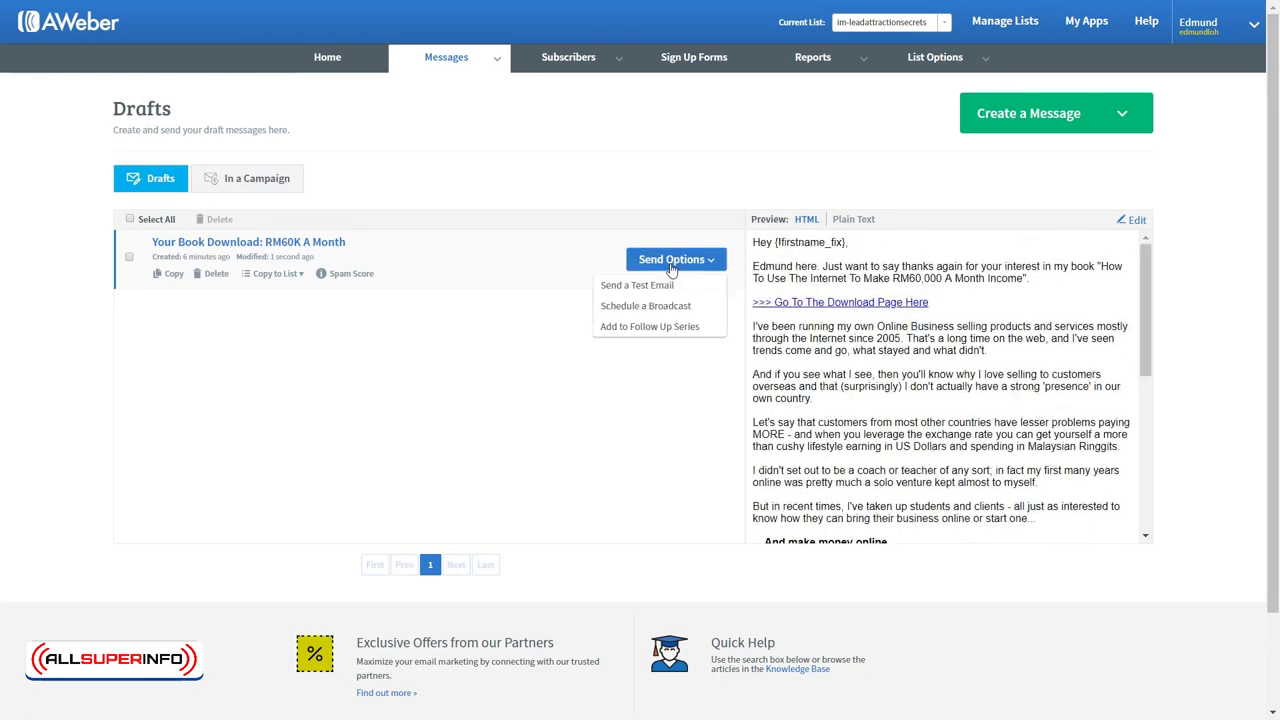
left_click(662, 327)
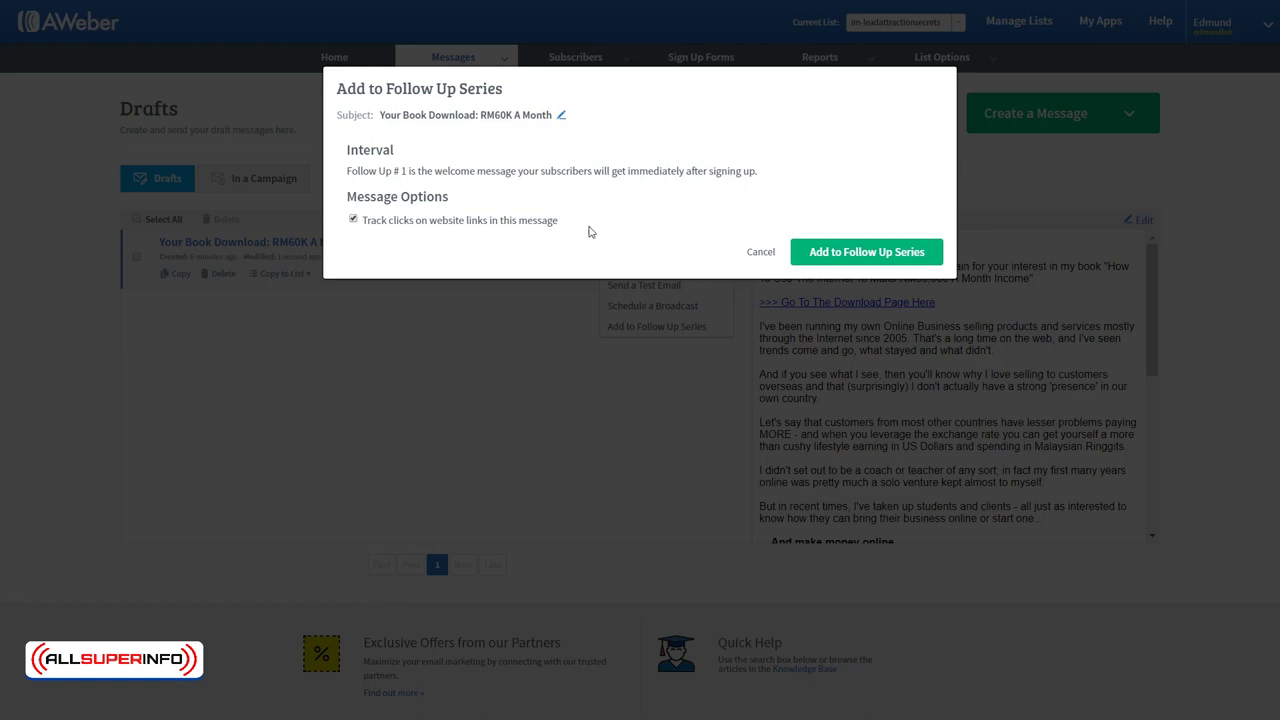
left_click(868, 256)
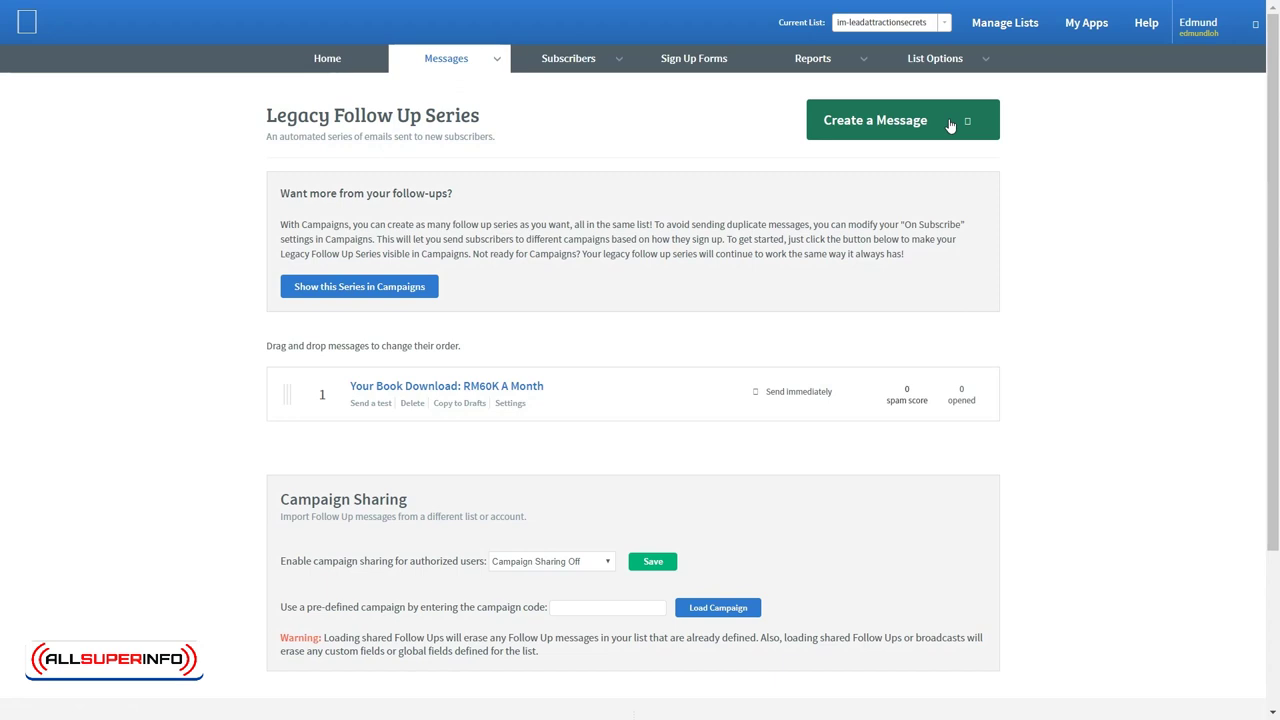
left_click(950, 125)
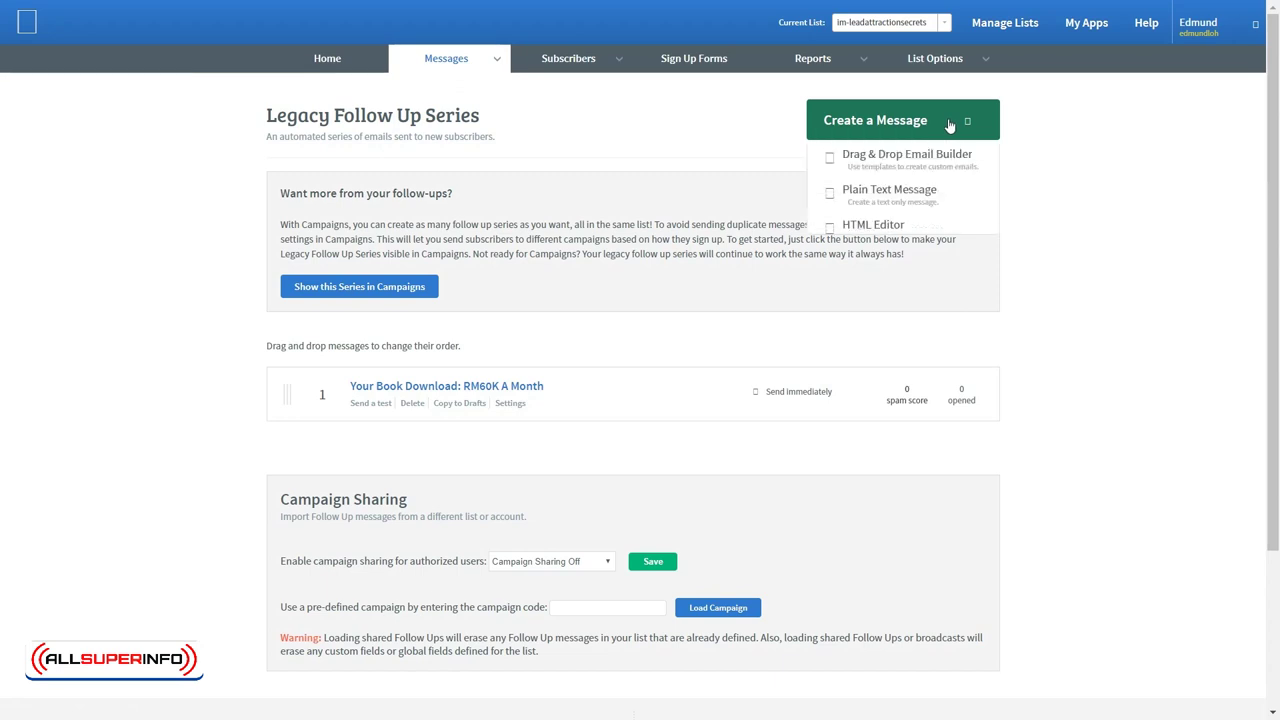
Step: Compose the 'I'm Doing An Online Training Now' email in the drag-and-drop builder and save it as a draft
left_click(905, 163)
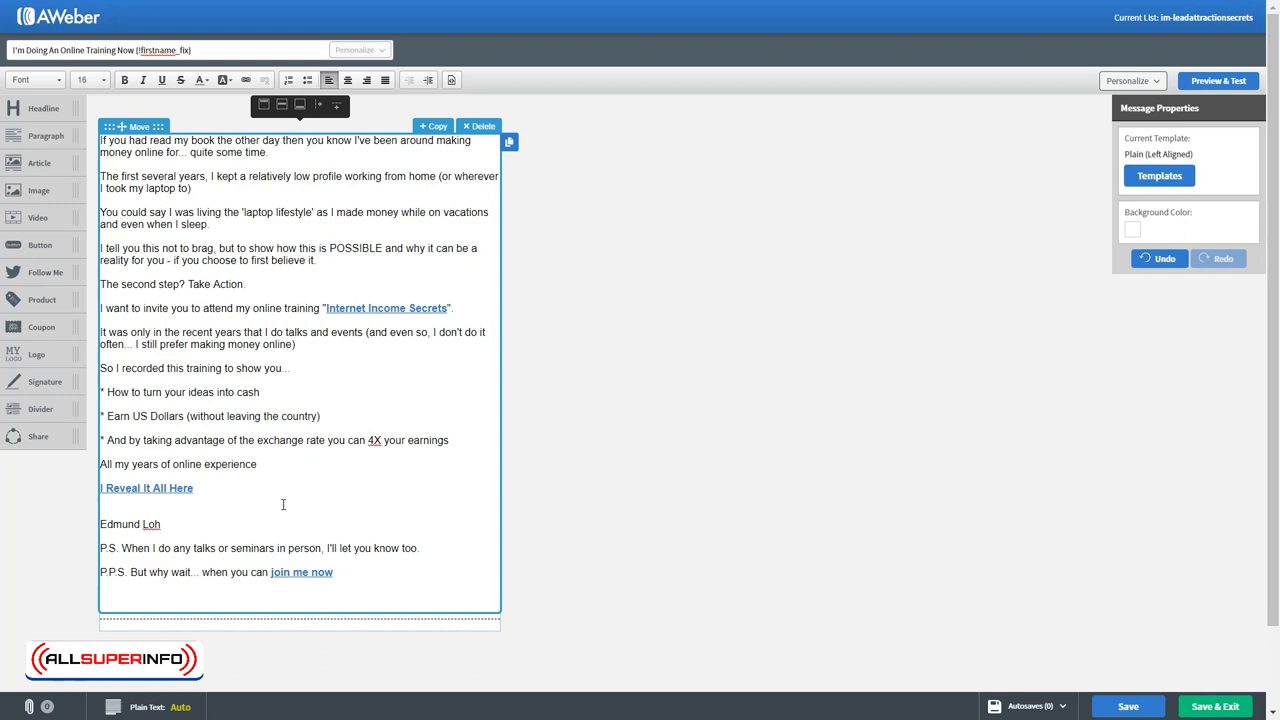
left_click(1237, 707)
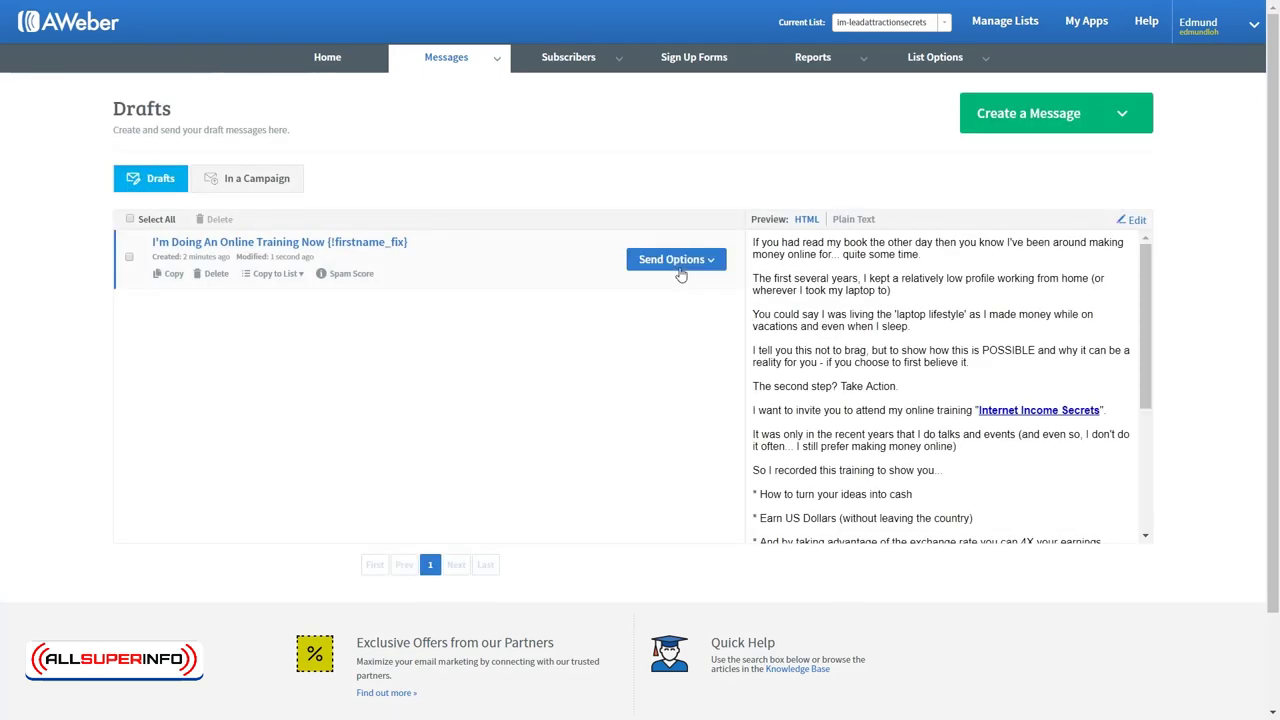
Step: Review the training email's HTML preview, then choose to add it to the follow-up series
scroll(925, 397, "down", 3)
scroll(914, 391, "down", 2)
scroll(914, 391, "up", 3)
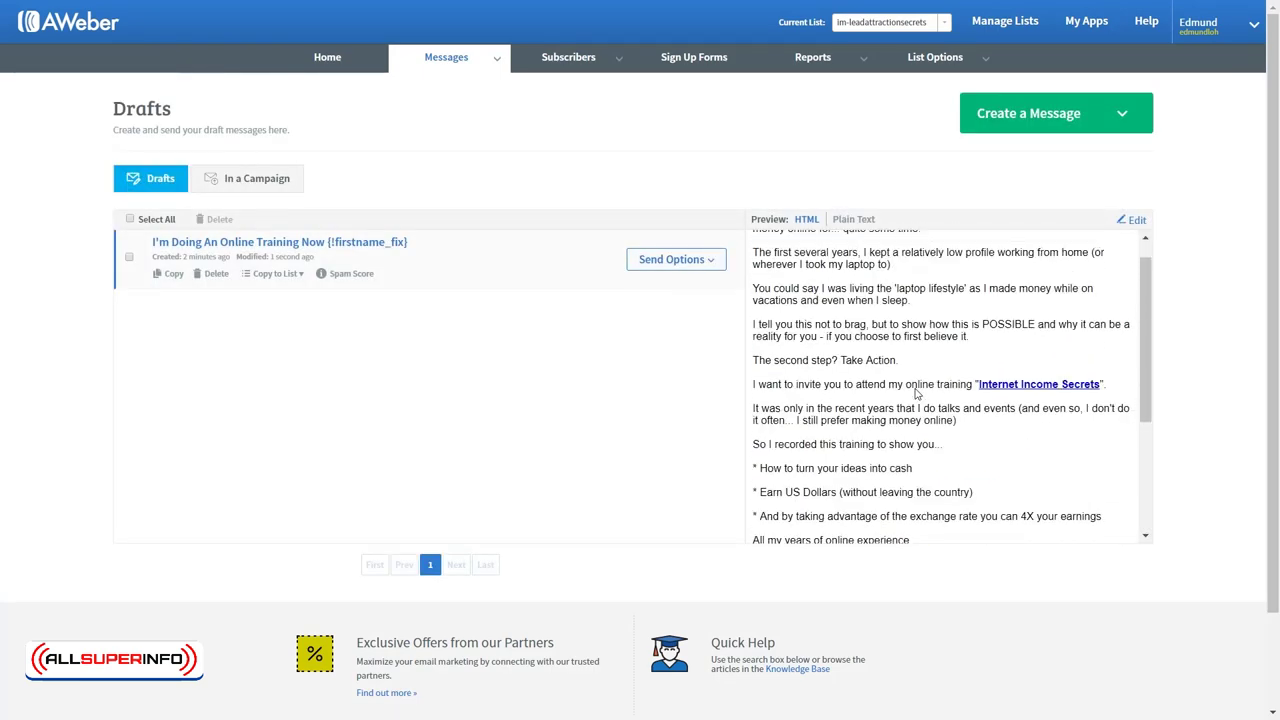
scroll(914, 391, "down", 6)
scroll(912, 389, "down", 1)
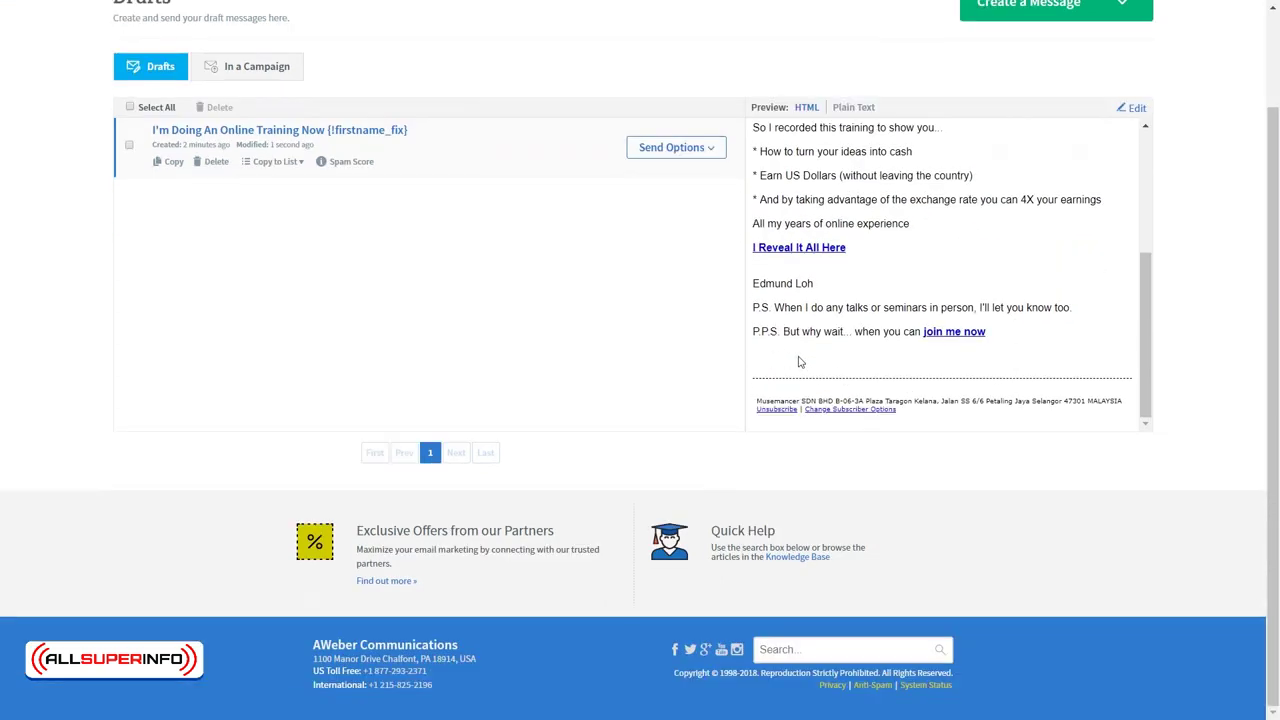
scroll(760, 330, "up", 5)
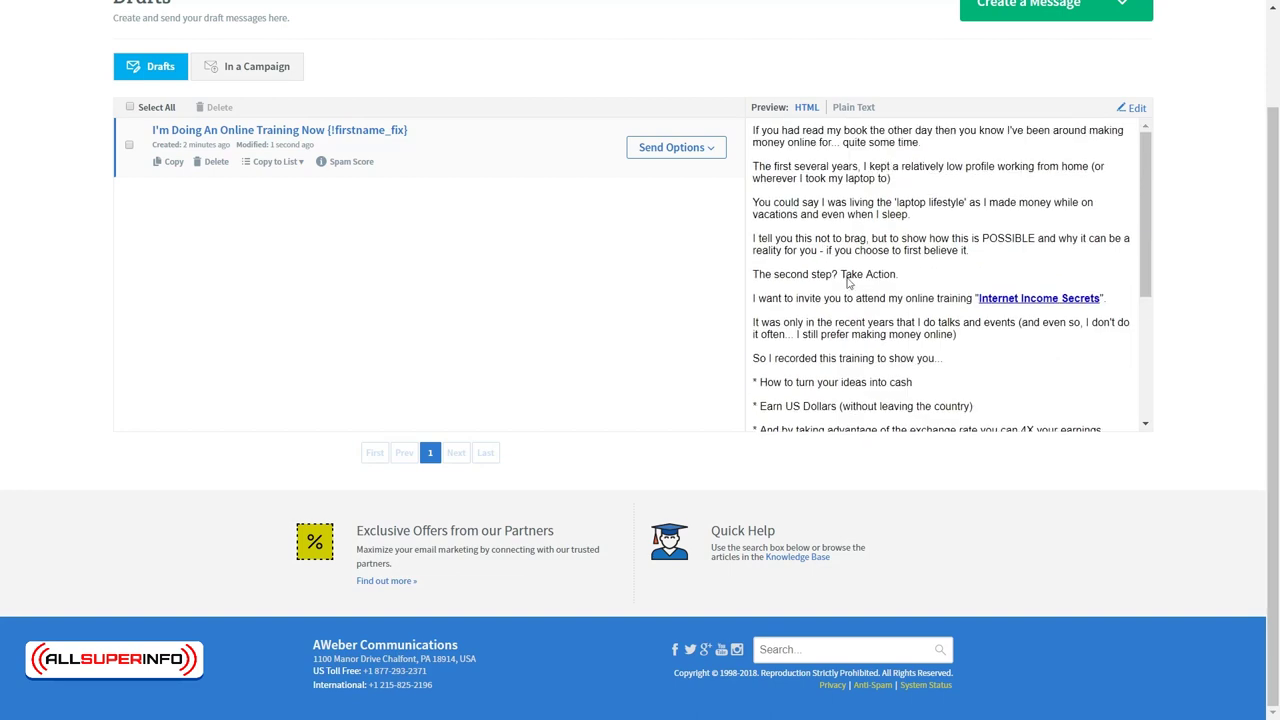
scroll(600, 290, "up", 2)
left_click(651, 264)
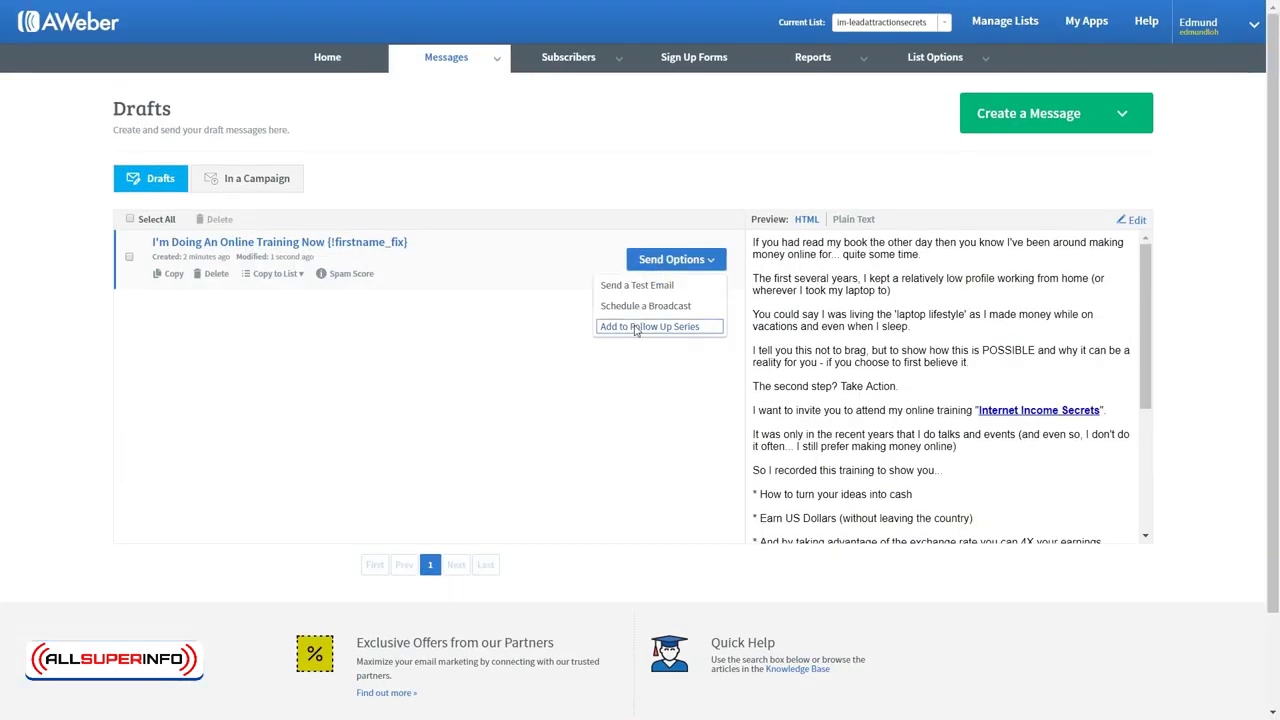
left_click(634, 328)
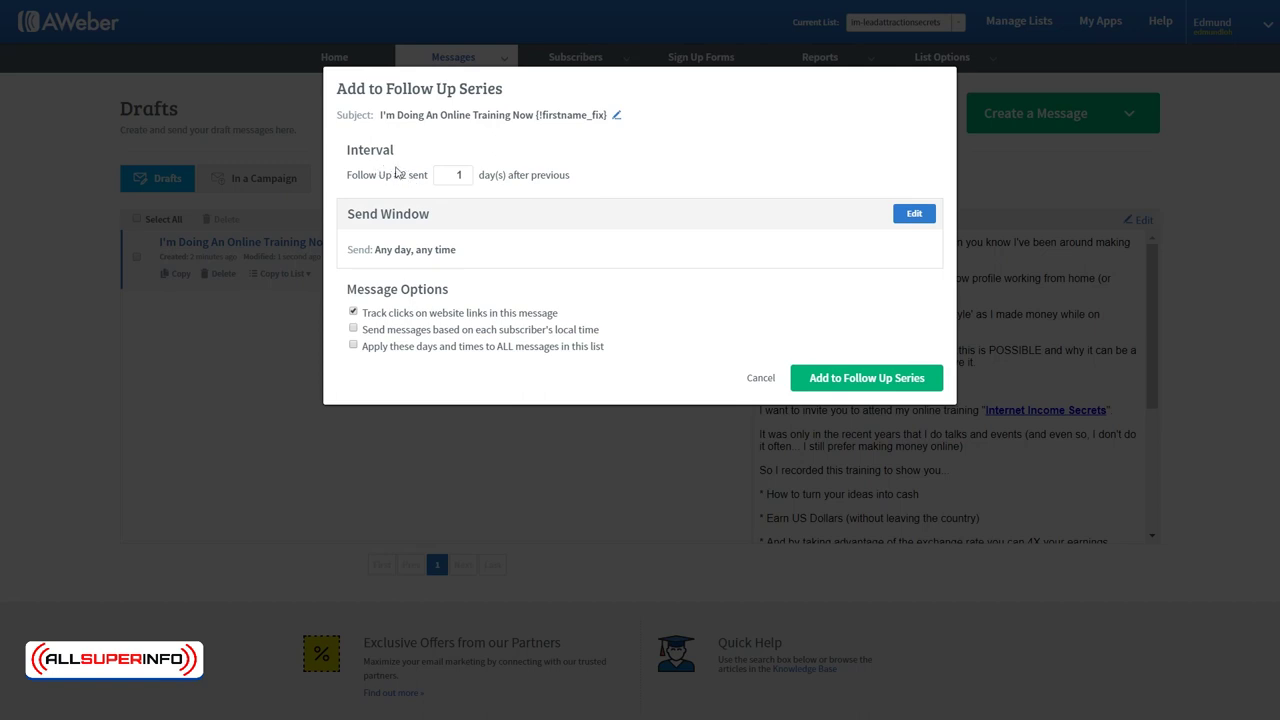
Step: Keep the training email's follow-up interval at 1 day after the previous message
double_click(461, 175)
left_click(386, 228)
Step: Change the training email's send window to any day, starting at 9am
left_click(911, 218)
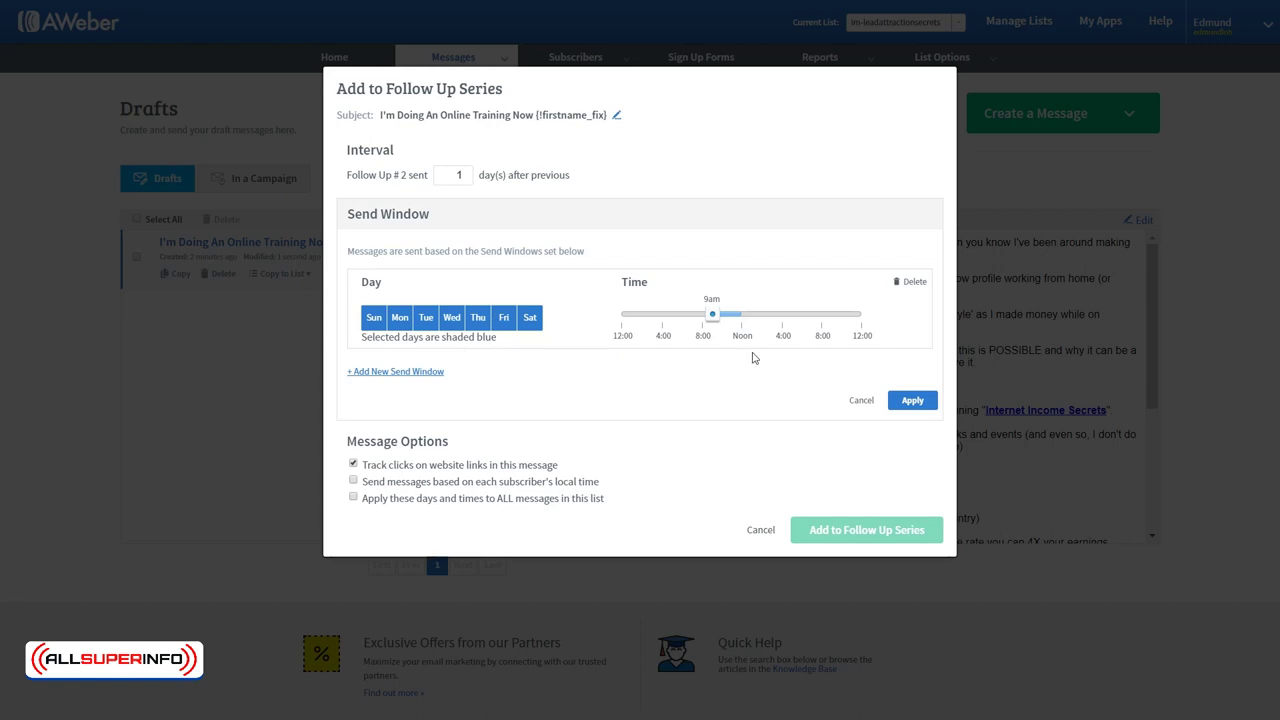
left_click(907, 400)
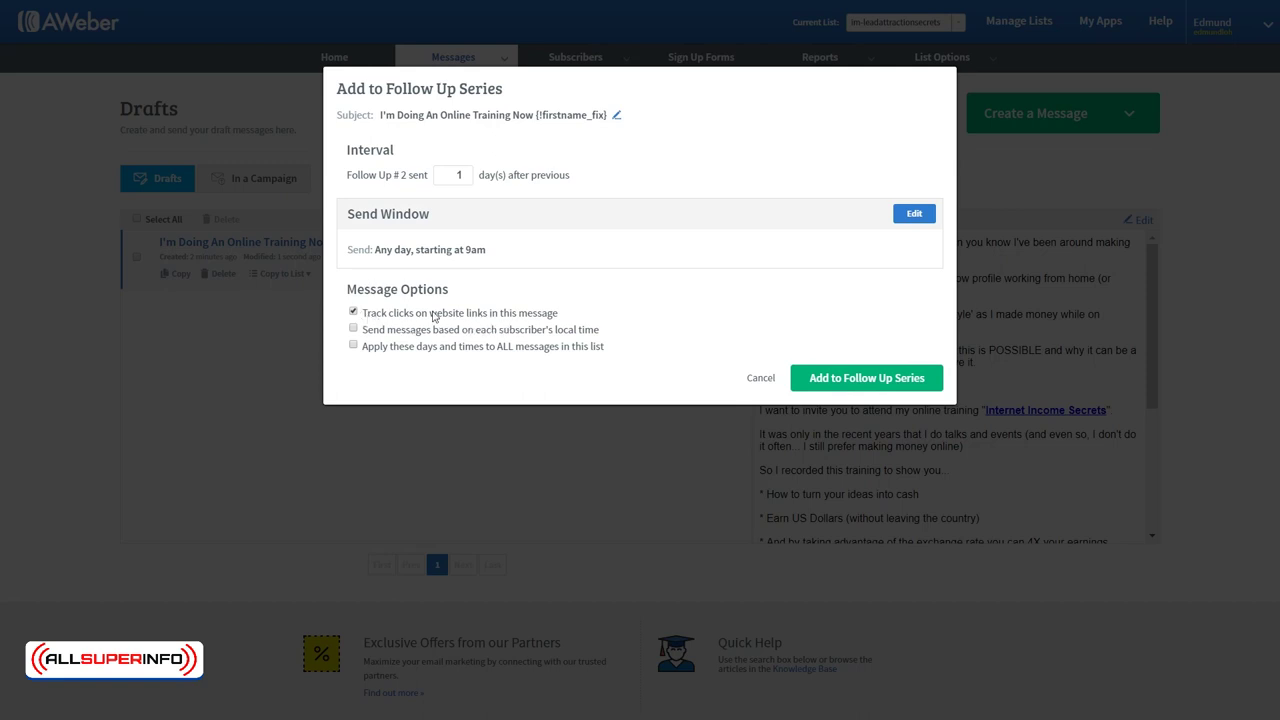
Step: Turn on sending by each subscriber's local time and add the training email as follow-up #2
left_click(353, 331)
left_click(824, 382)
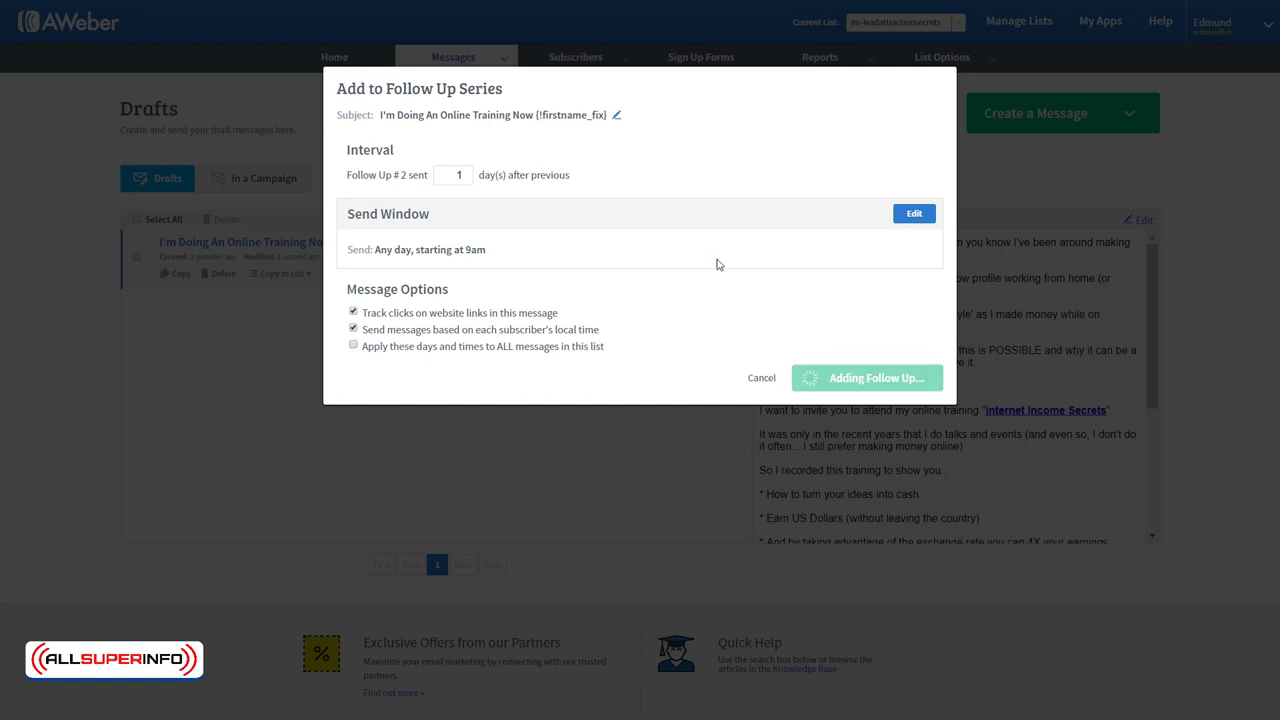